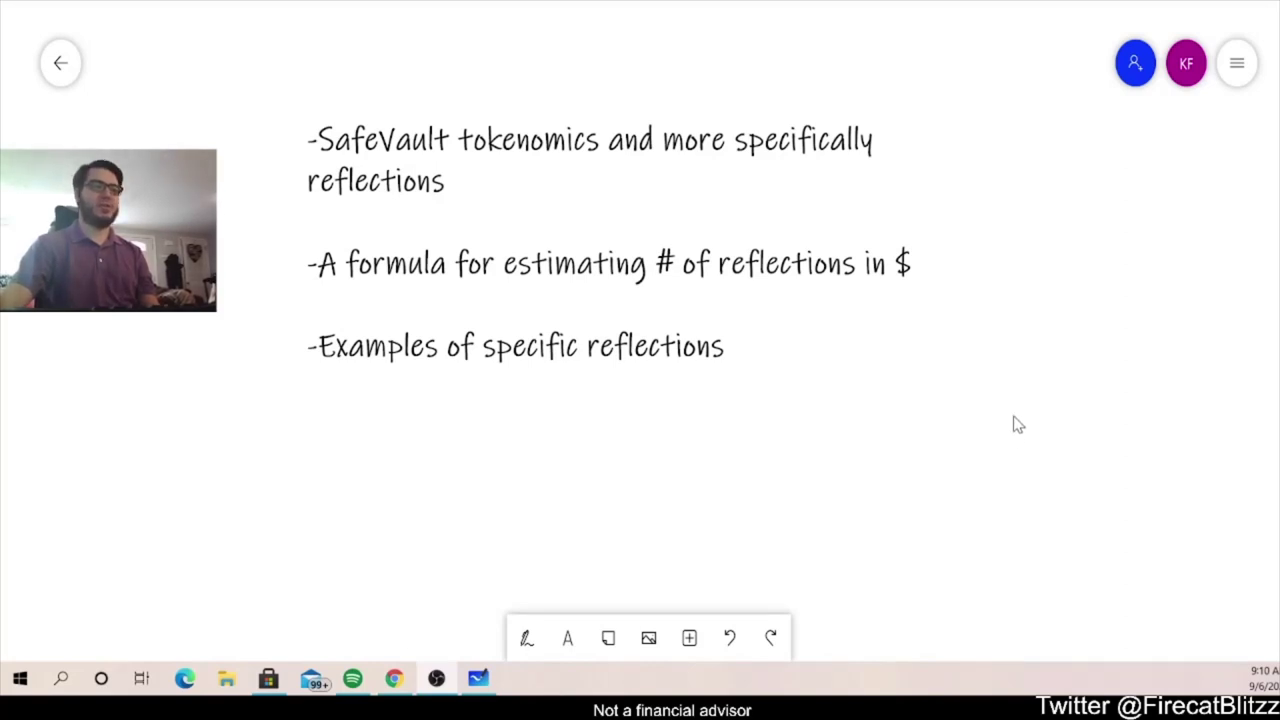
- Switch to Chrome and review the SafeVault tokenomics page, covering the breakdowns of the buying fee and the selling fee
{"action": "left_click", "coordinate": [395, 680]}
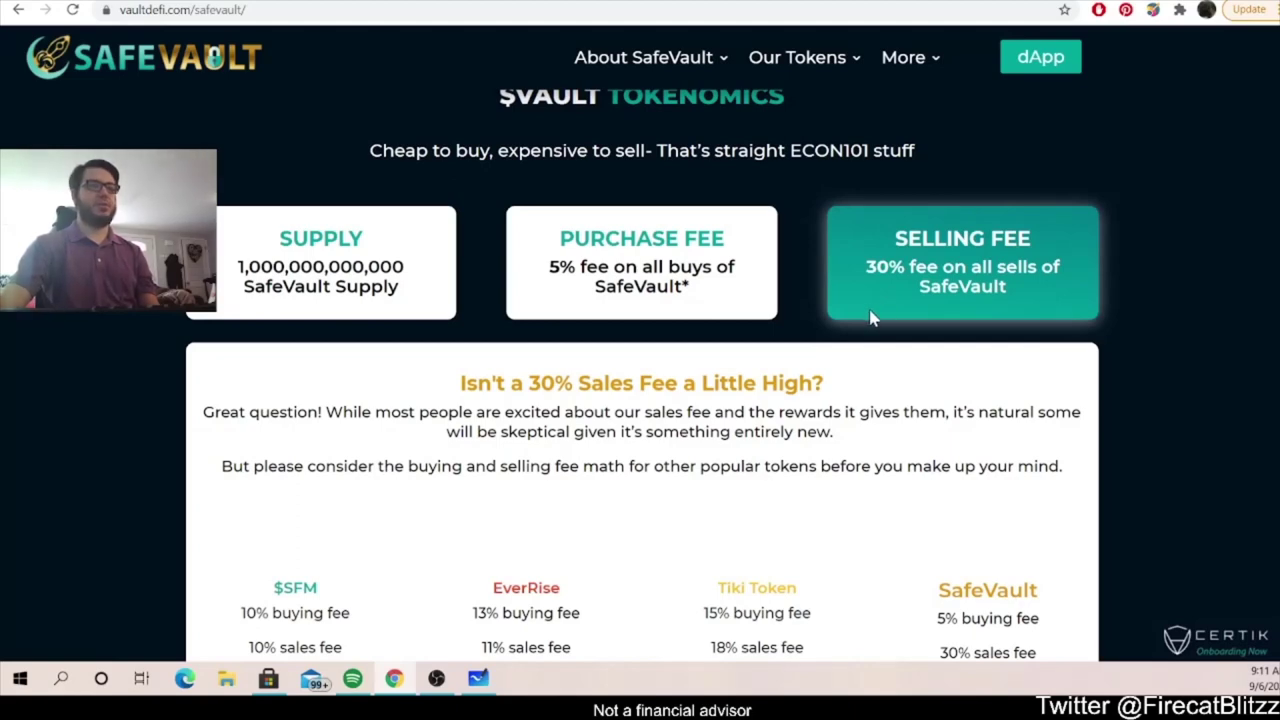
{"action": "scroll", "coordinate": [1188, 318], "scroll_direction": "down", "scroll_amount": 3}
{"action": "scroll", "coordinate": [1186, 317], "scroll_direction": "down", "scroll_amount": 3}
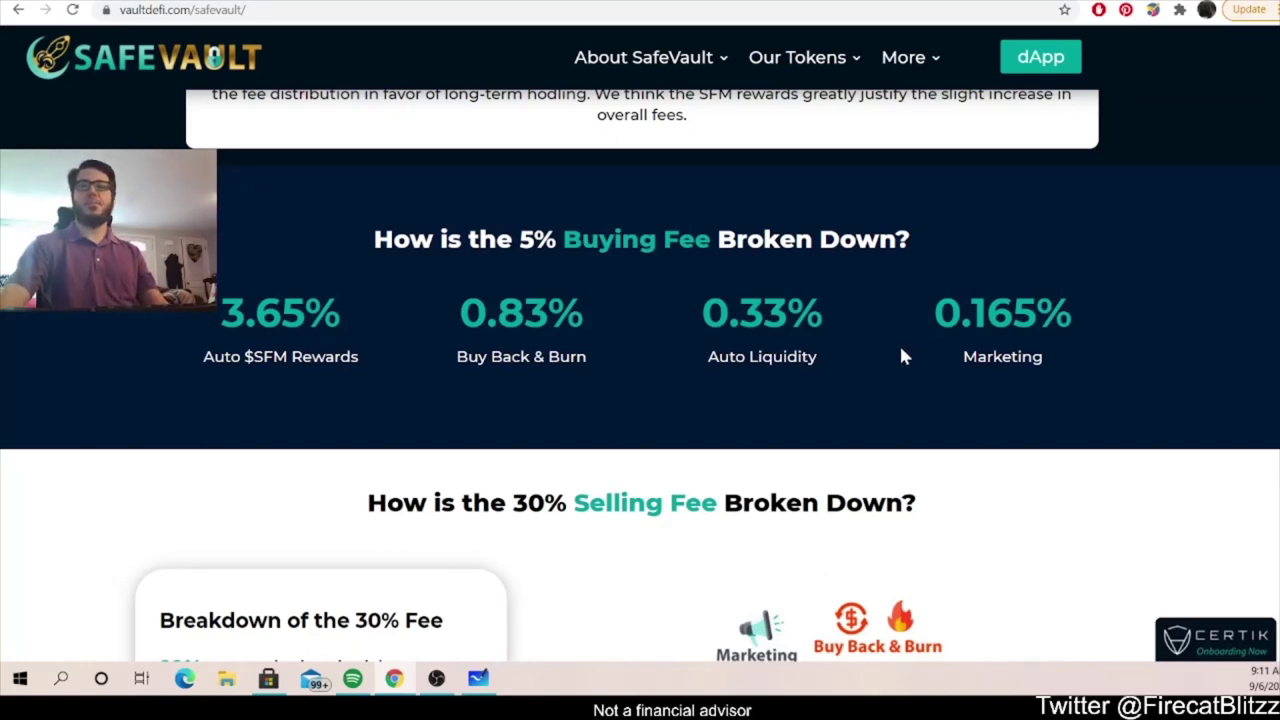
{"action": "scroll", "coordinate": [908, 309], "scroll_direction": "down", "scroll_amount": 3}
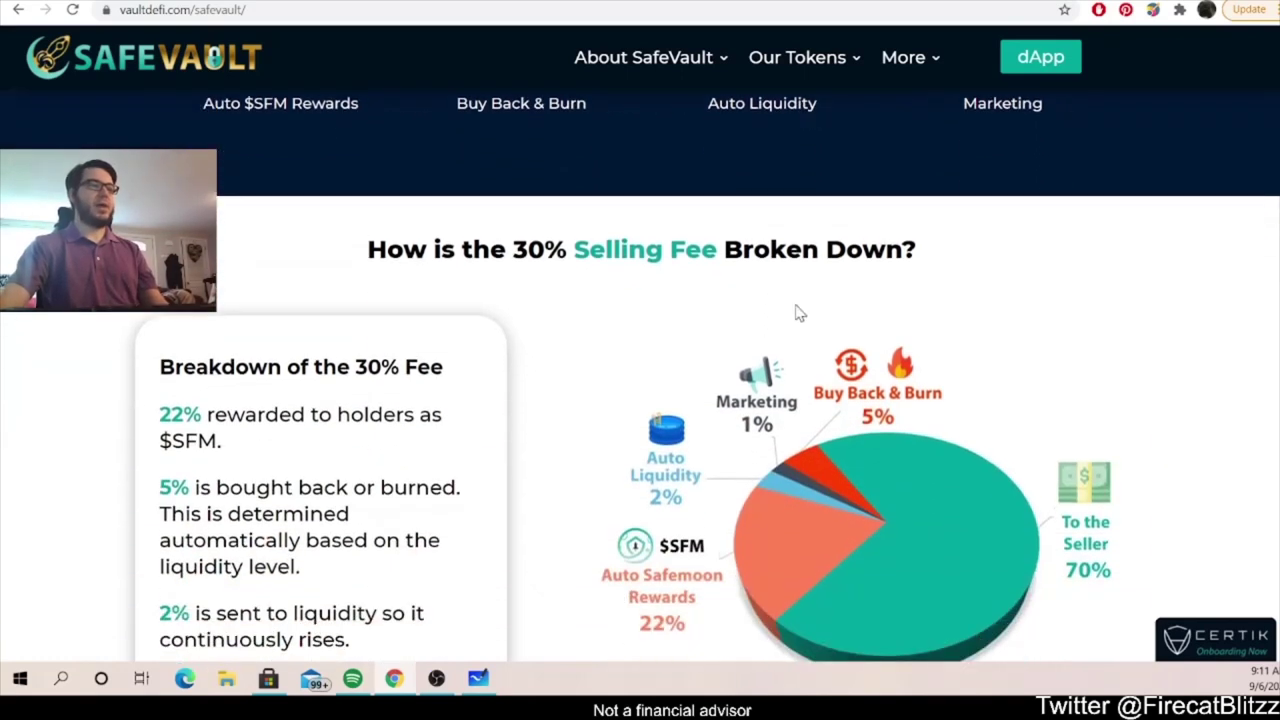
{"action": "scroll", "coordinate": [576, 320], "scroll_direction": "down", "scroll_amount": 1}
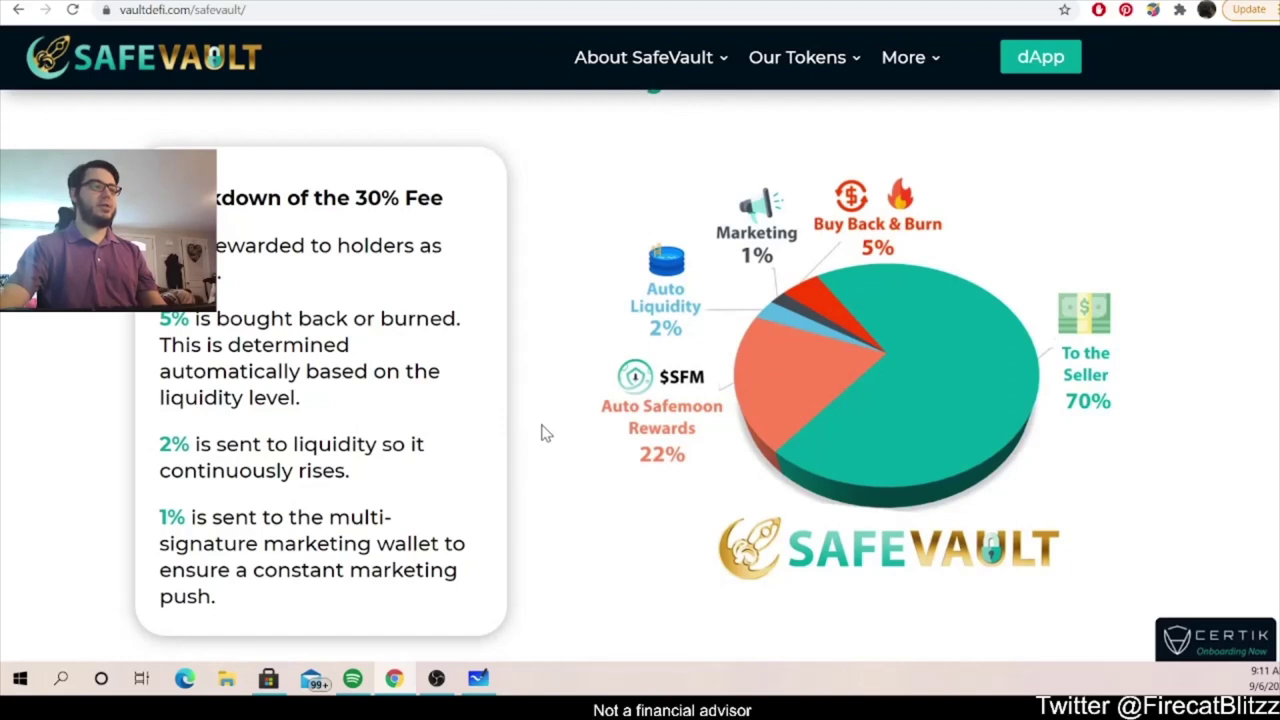
- Switch to the whiteboard and add the text "12.825" below the note "3.65% buys 22% sells"
{"action": "left_click", "coordinate": [479, 680]}
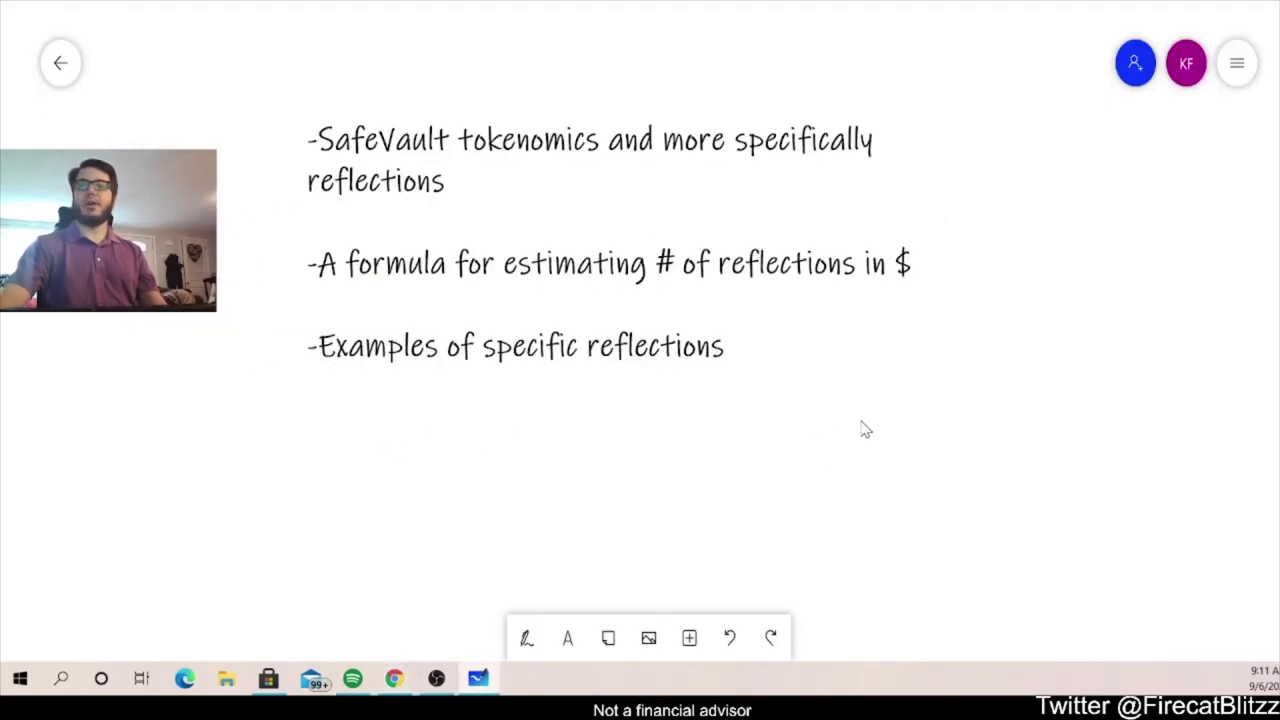
{"action": "left_click_drag", "start_coordinate": [986, 563], "coordinate": [971, 251]}
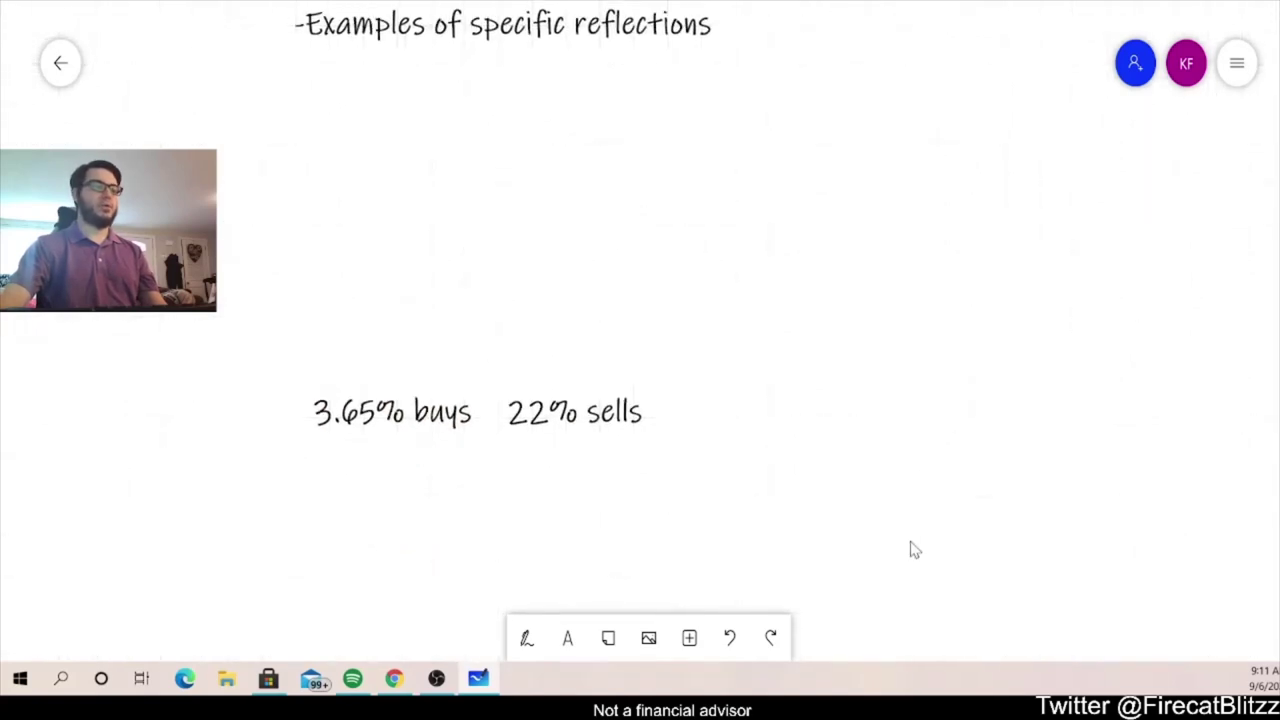
{"action": "scroll", "coordinate": [910, 550], "scroll_direction": "down", "scroll_amount": 6}
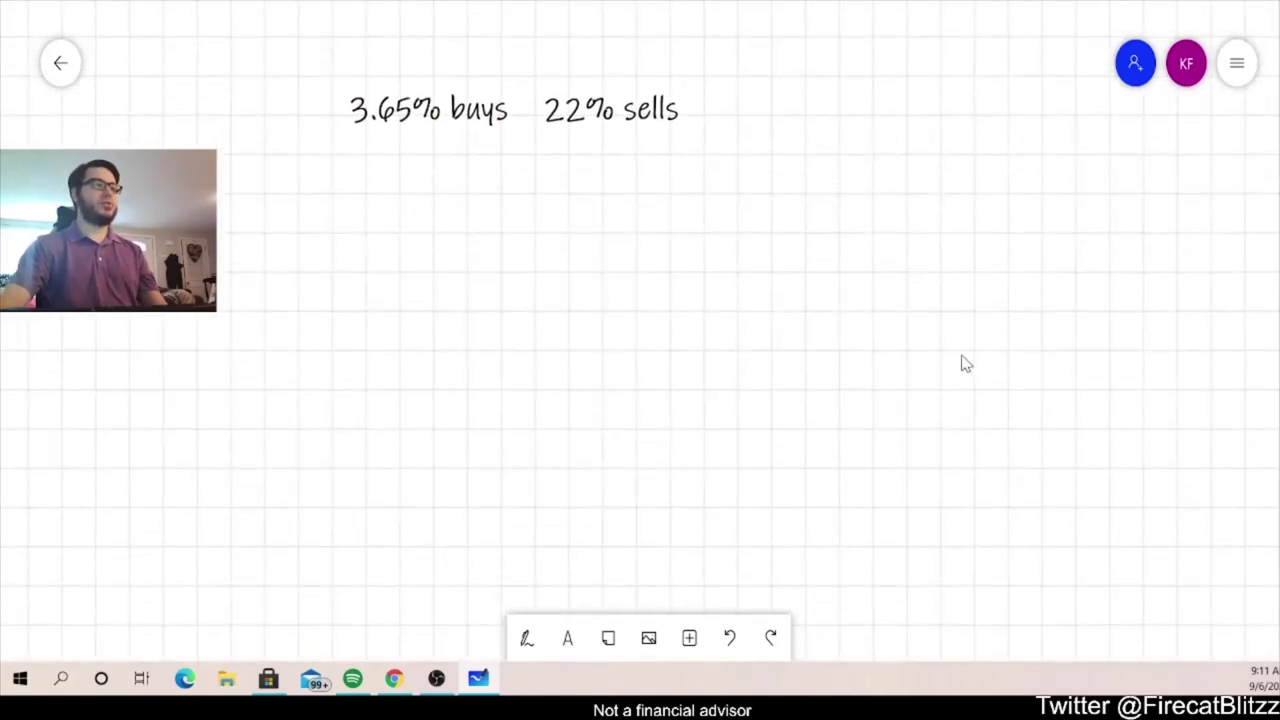
{"action": "left_click_drag", "start_coordinate": [965, 361], "coordinate": [963, 346]}
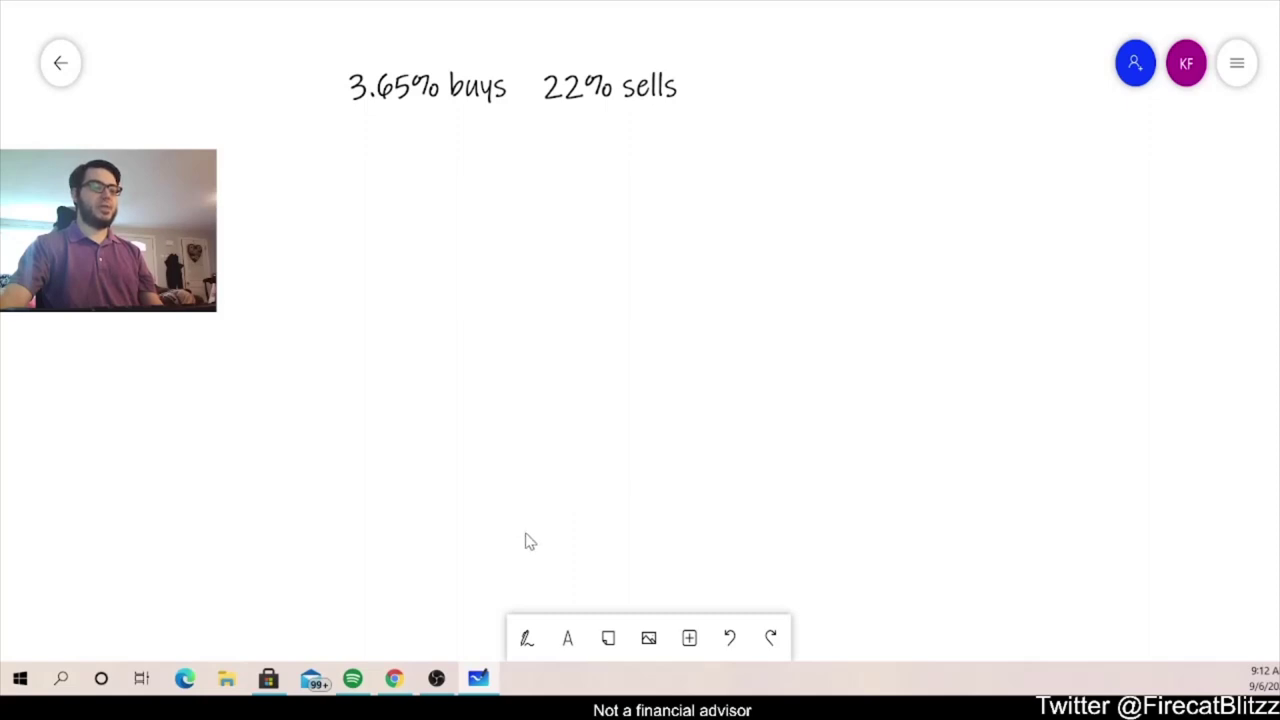
{"action": "left_click", "coordinate": [570, 643]}
{"action": "left_click_drag", "start_coordinate": [1000, 283], "coordinate": [387, 209]}
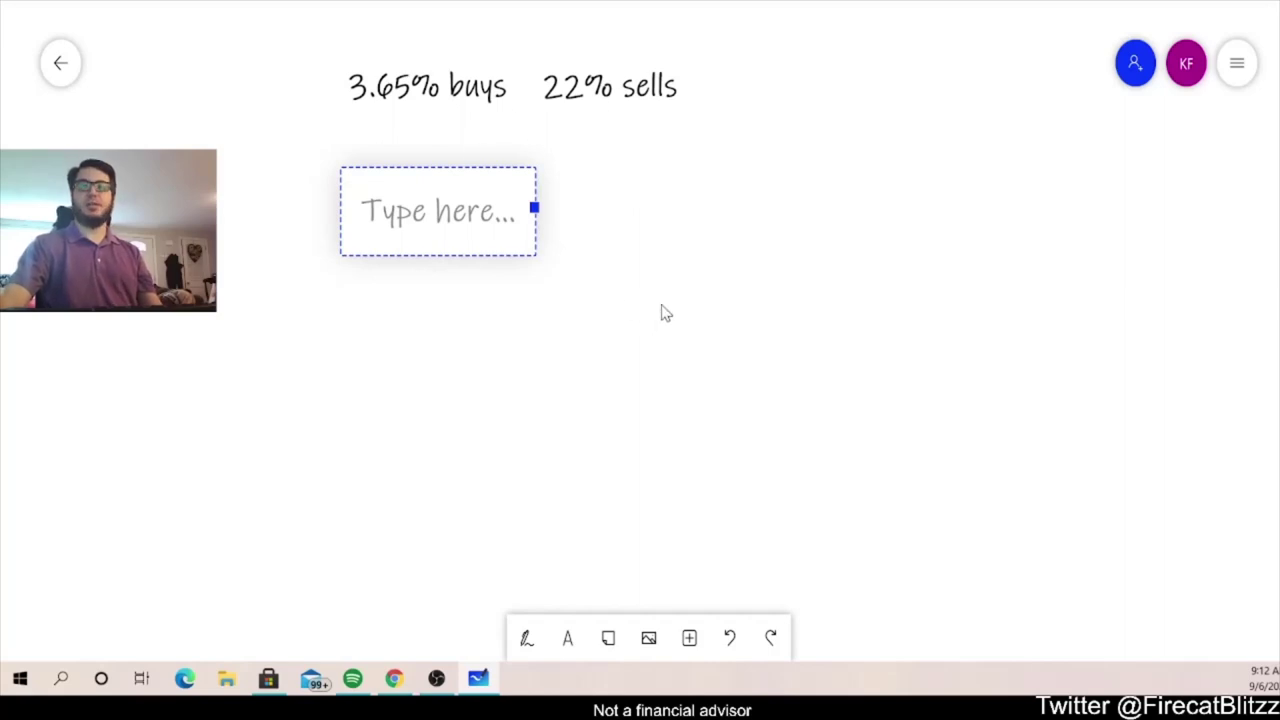
{"action": "type", "text": "12."}
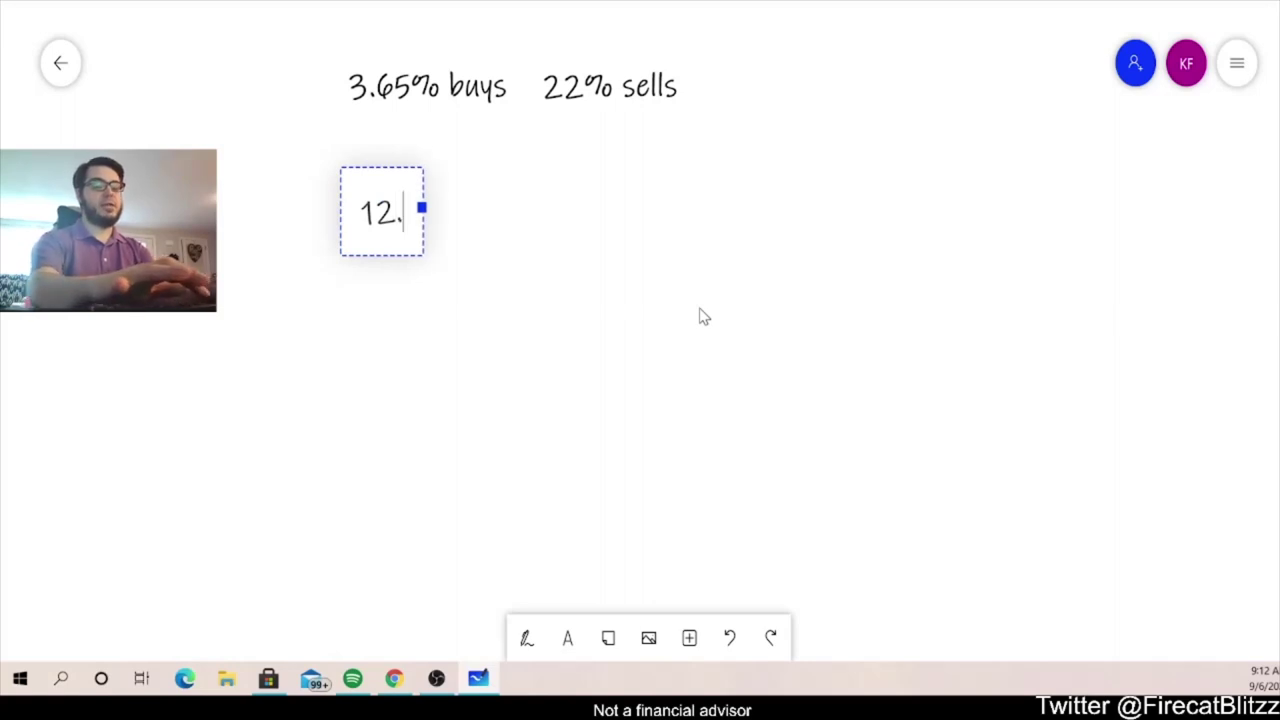
{"action": "type", "text": "825"}
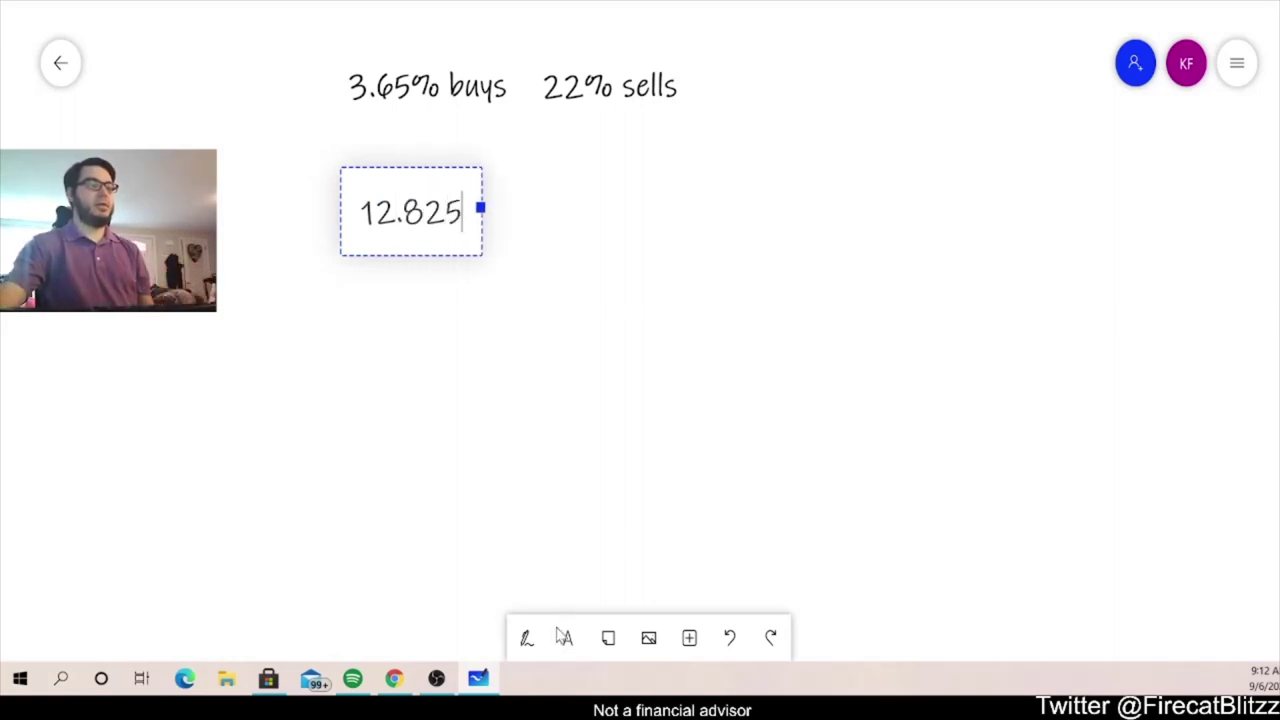
- Draw a horizontal black fraction line beneath 12.825 and place the text "100" under it as the denominator
{"action": "left_click", "coordinate": [527, 640]}
{"action": "left_click_drag", "start_coordinate": [342, 251], "coordinate": [694, 255]}
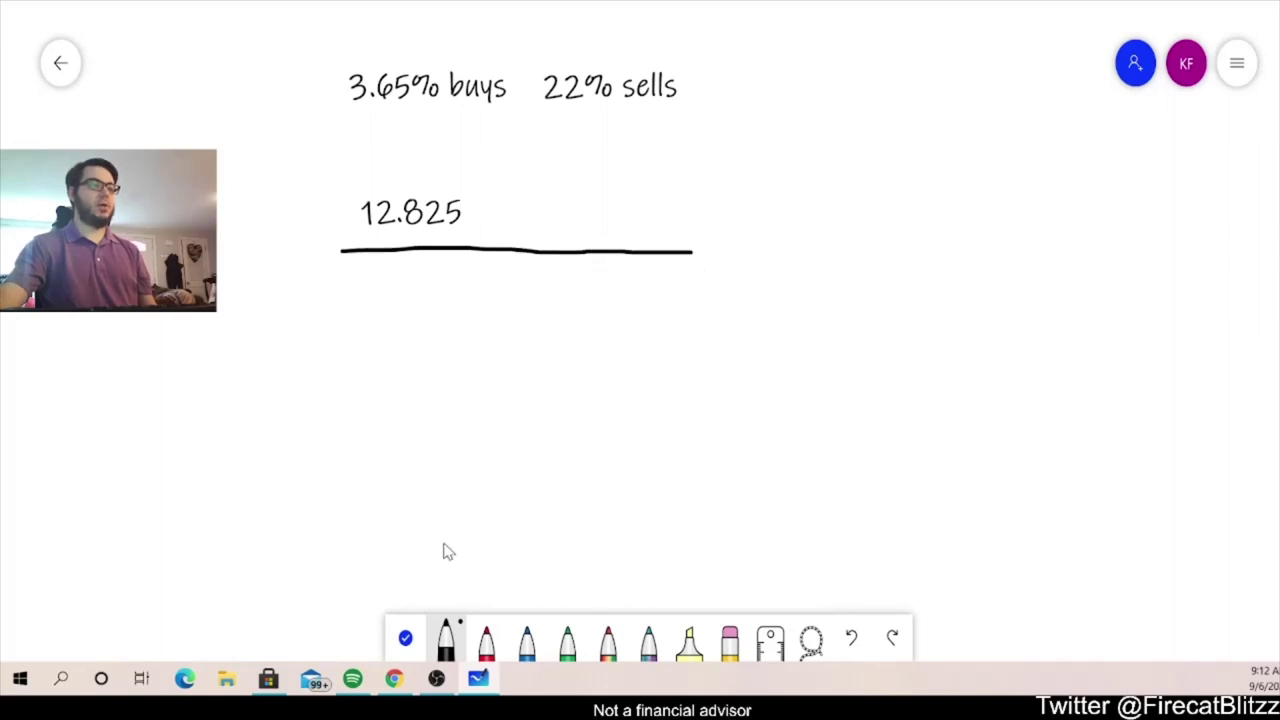
{"action": "left_click", "coordinate": [405, 637]}
{"action": "left_click", "coordinate": [574, 646]}
{"action": "left_click_drag", "start_coordinate": [742, 185], "coordinate": [444, 310]}
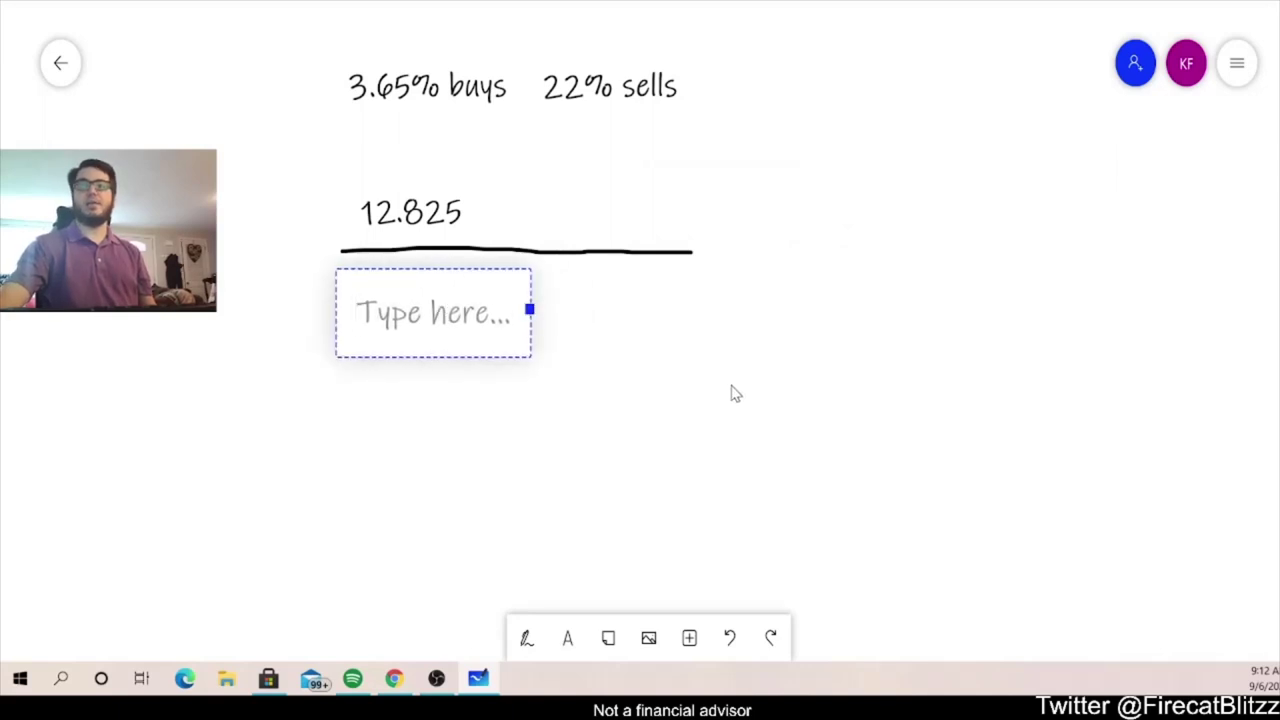
{"action": "type", "text": "100"}
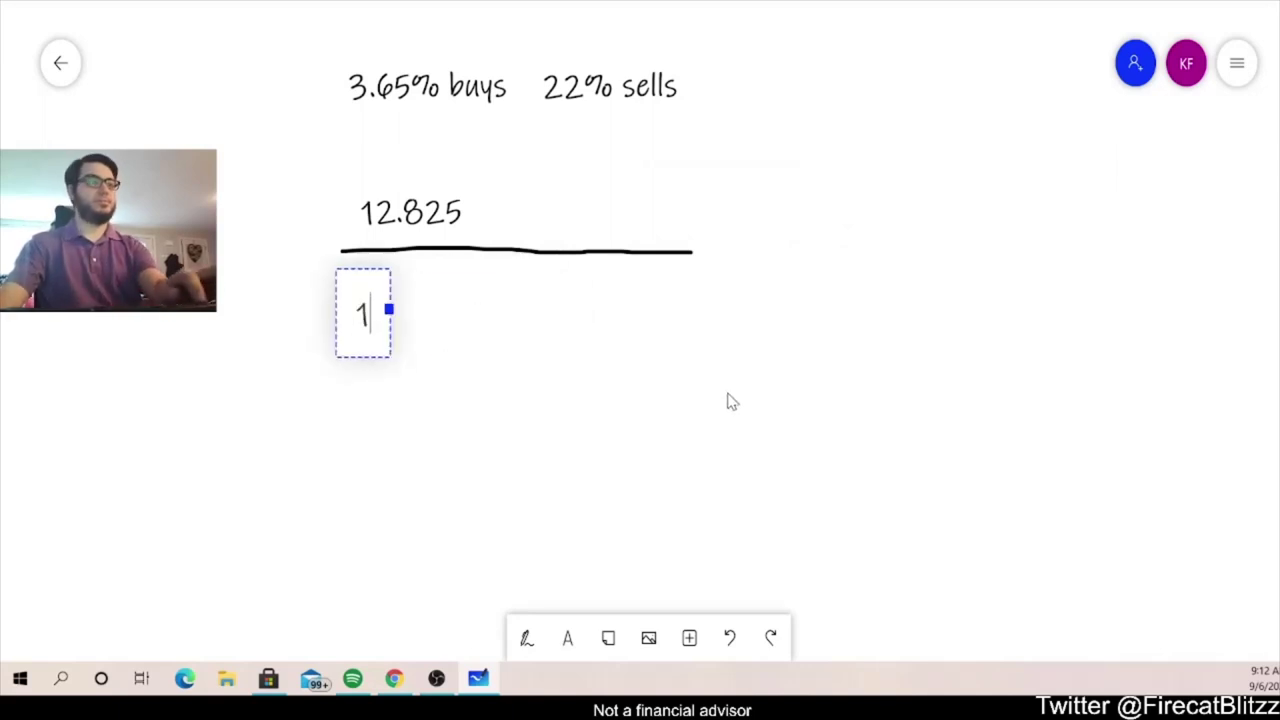
- Extend the numerator text to read "12.825 * stack * volume"
{"action": "left_click", "coordinate": [413, 228]}
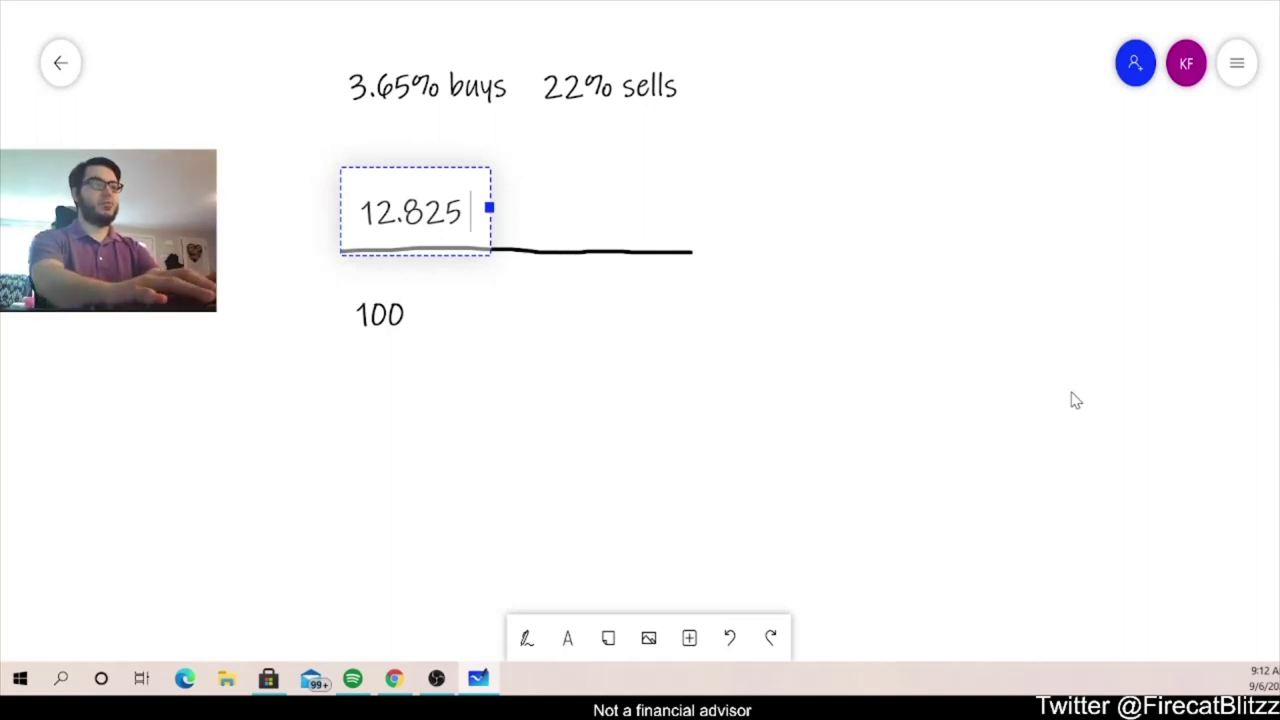
{"action": "type", "text": "* "}
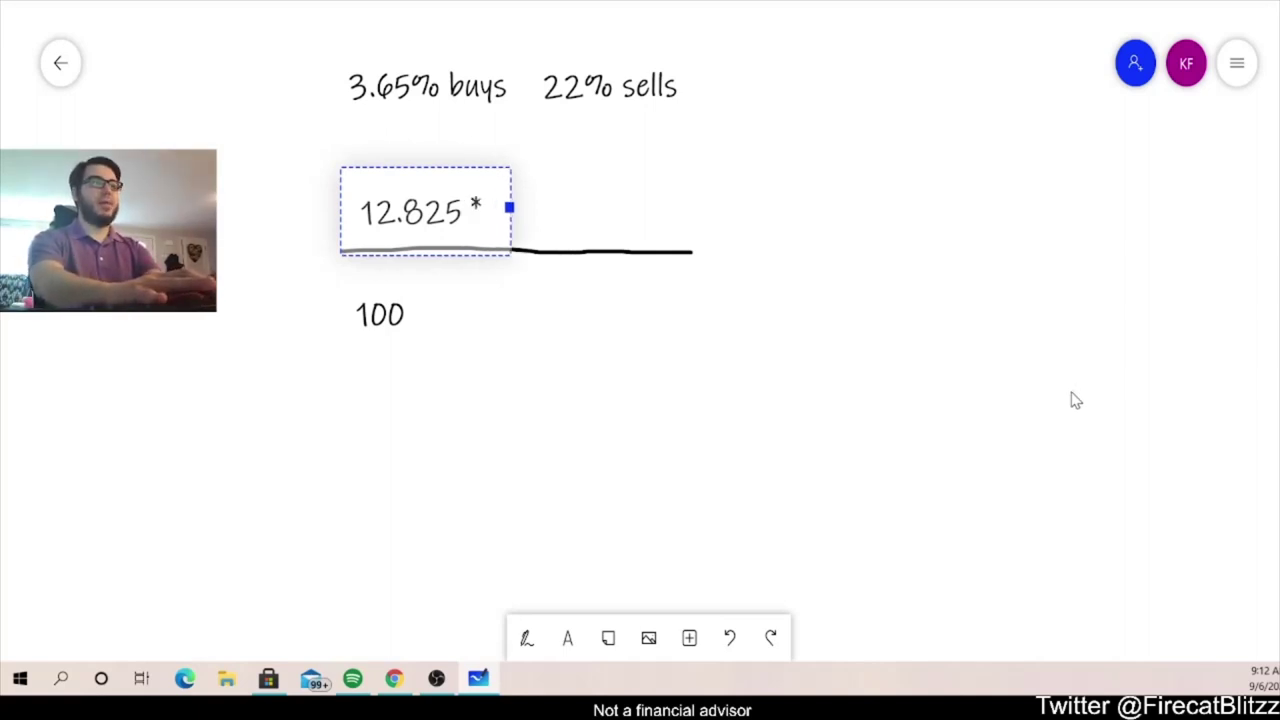
{"action": "type", "text": "stack"}
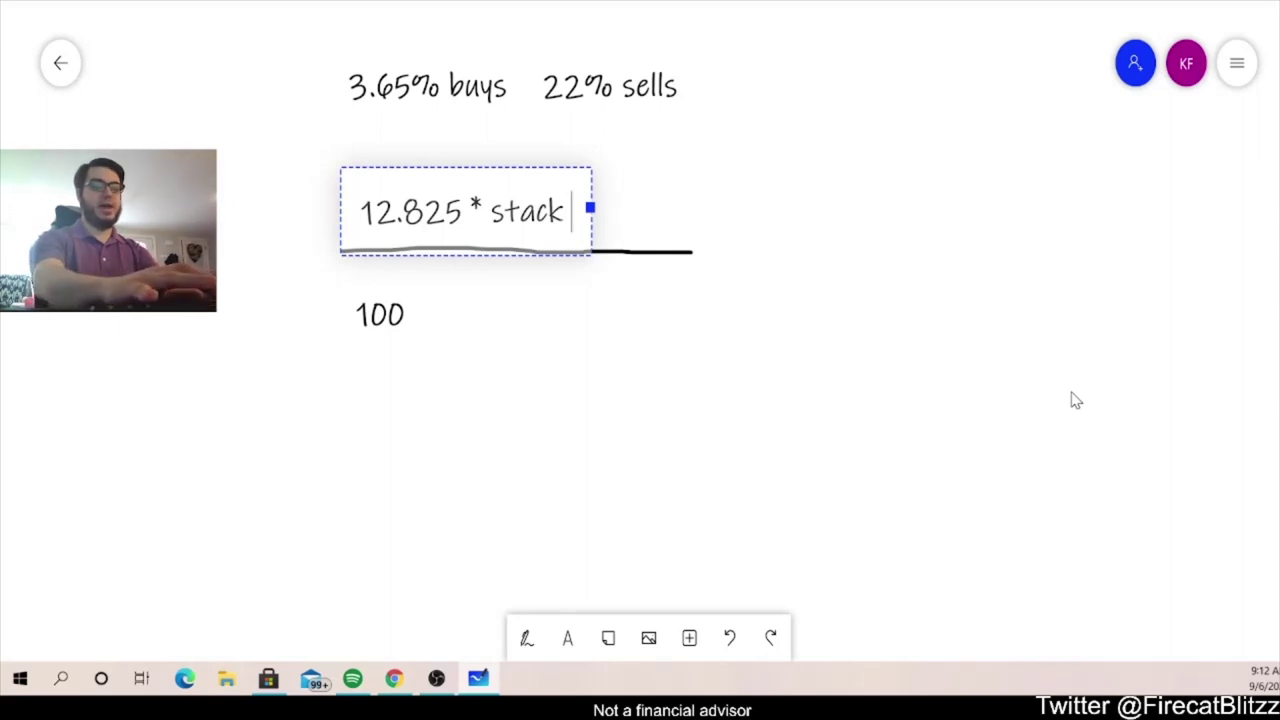
{"action": "type", "text": "* volu"}
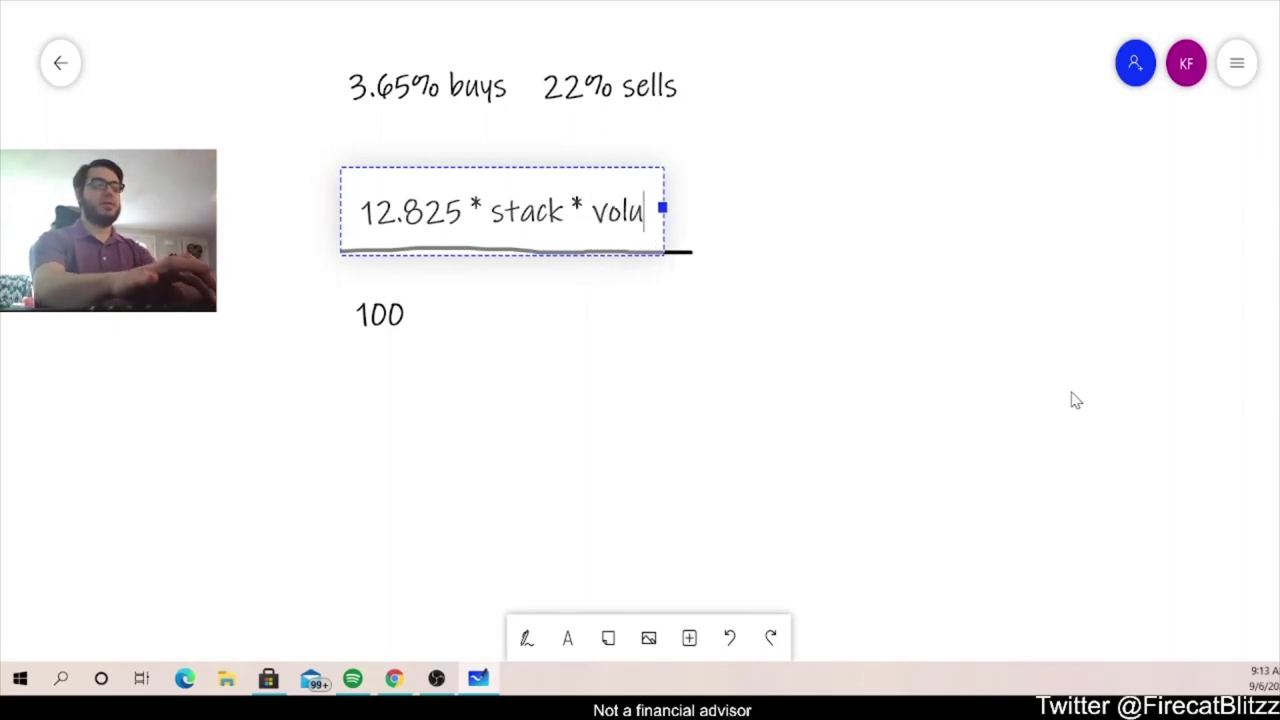
{"action": "type", "text": "me"}
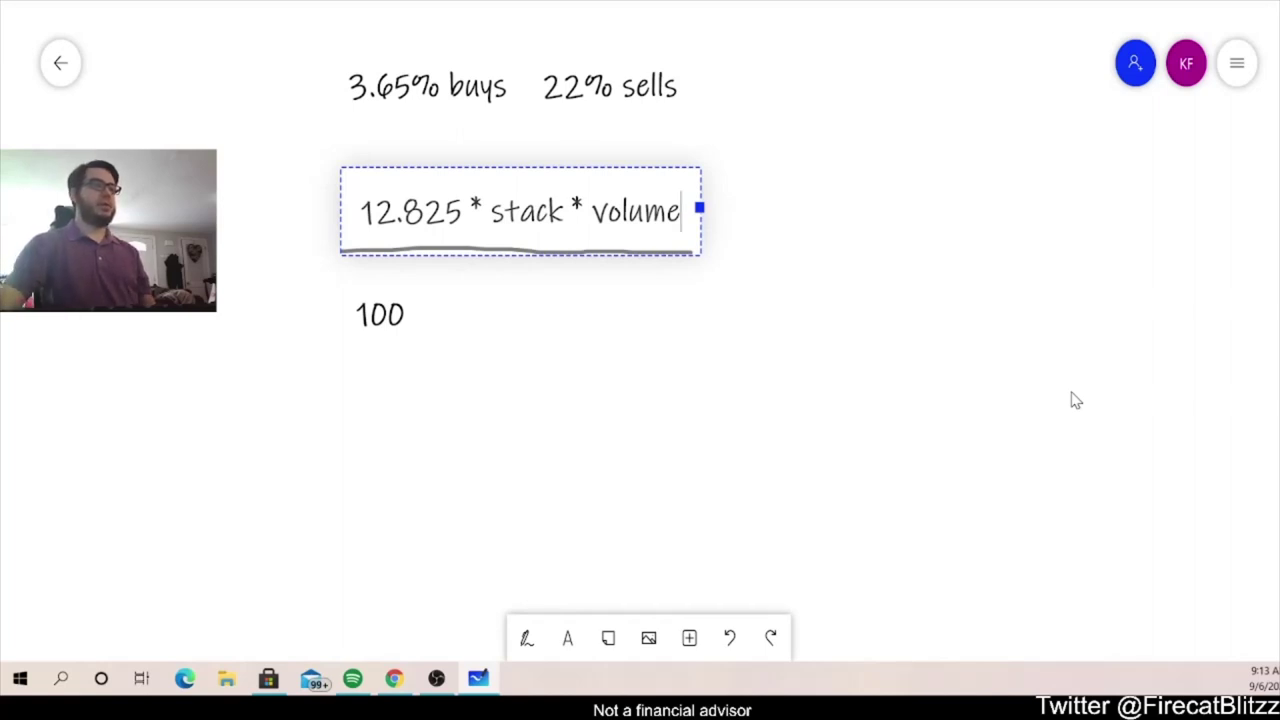
- Extend the denominator text to read "100 * (supply - (burn + ps))"
{"action": "left_click", "coordinate": [412, 326]}
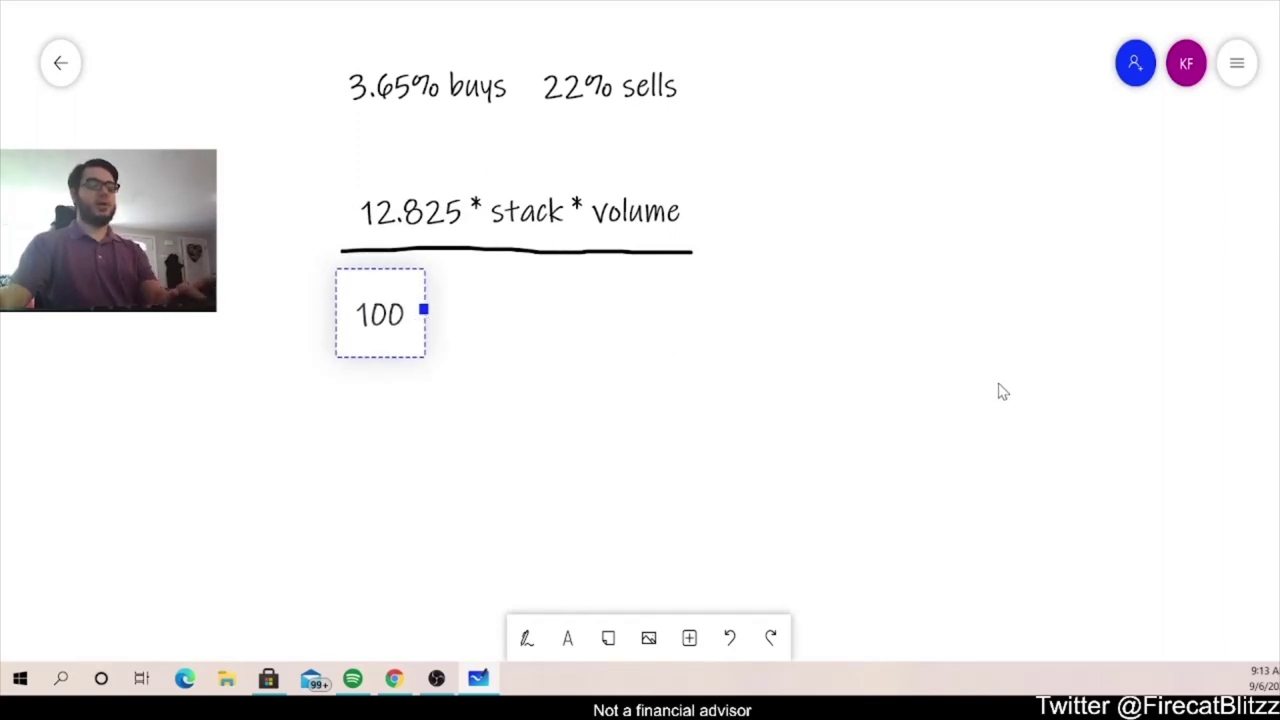
{"action": "type", "text": "* "}
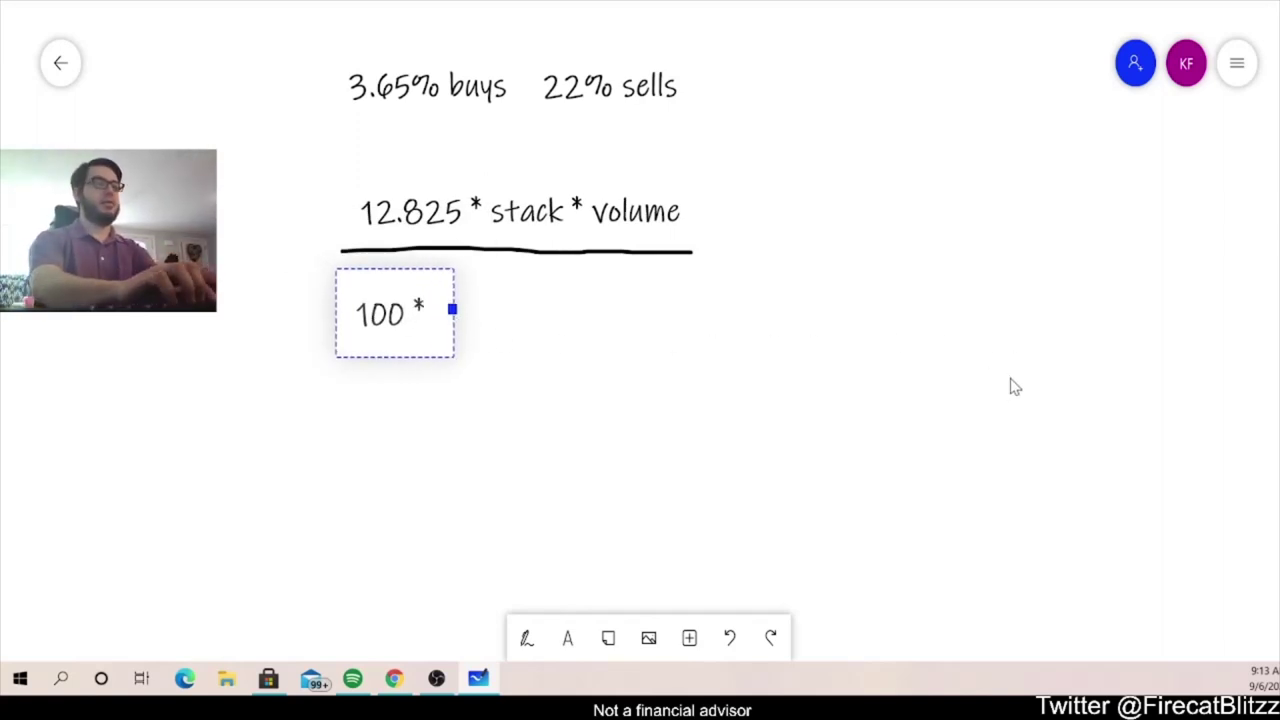
{"action": "type", "text": "(su"}
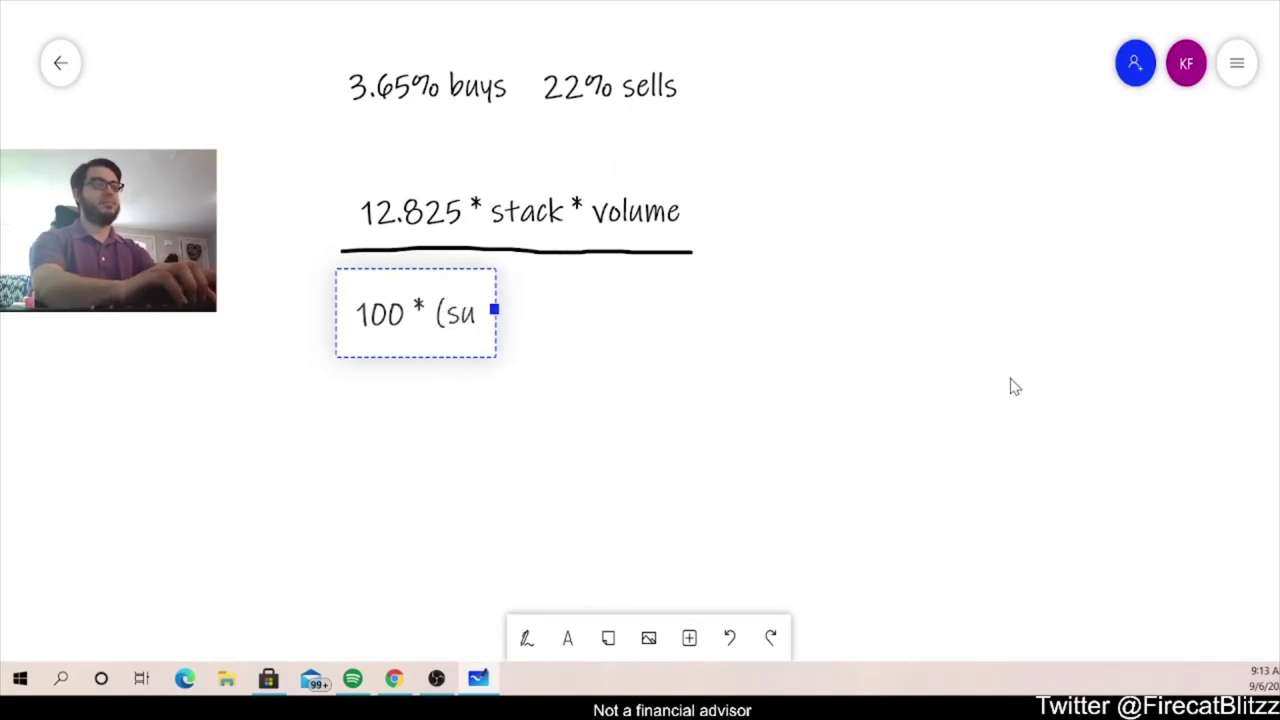
{"action": "type", "text": "pply"}
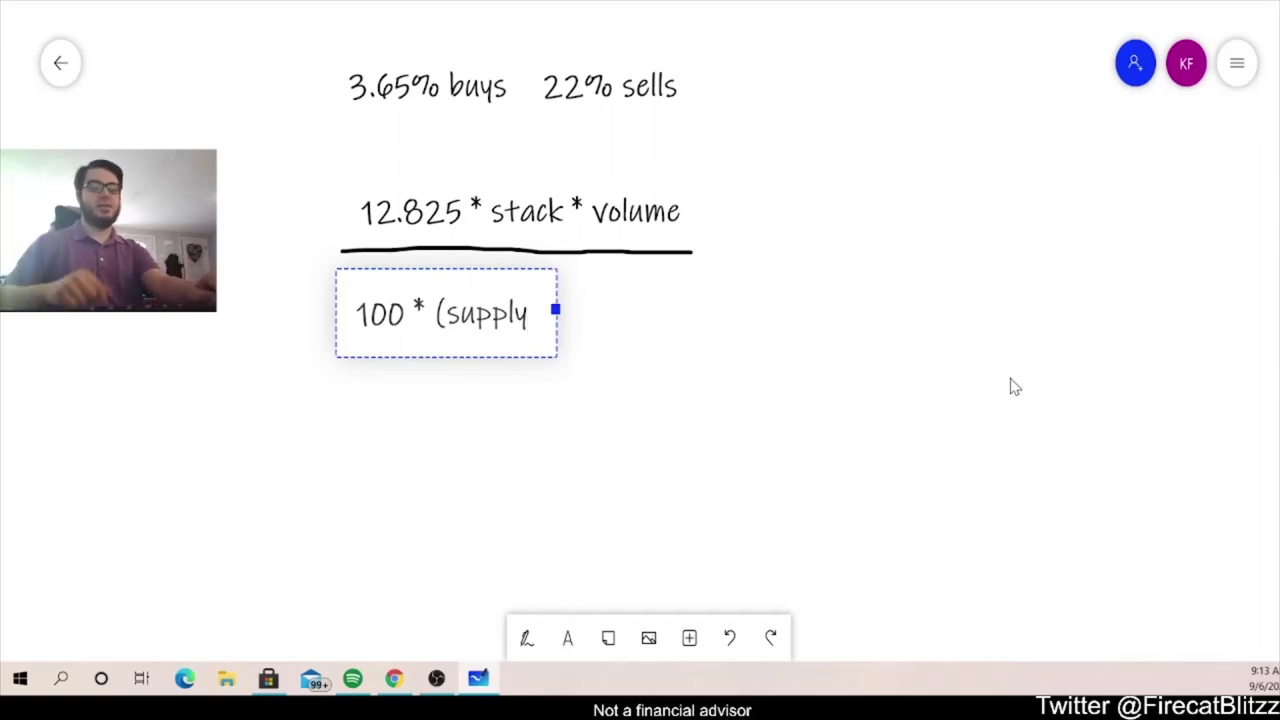
{"action": "type", "text": "- ("}
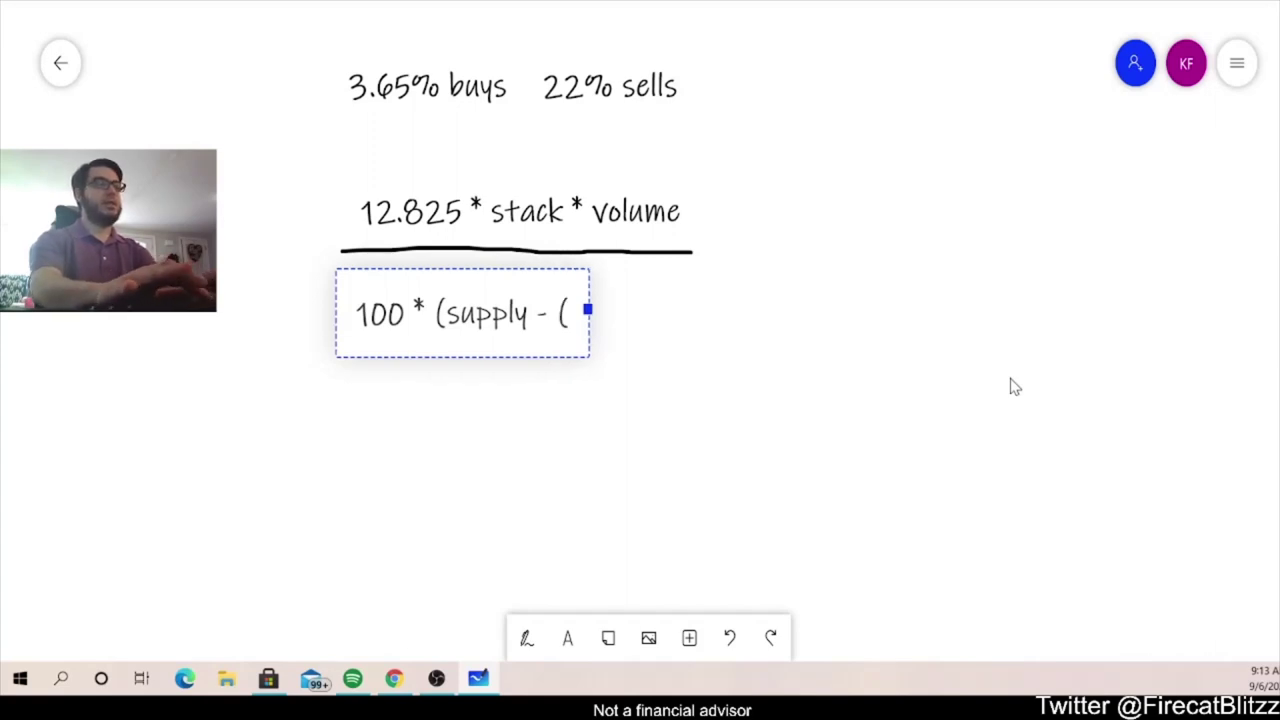
{"action": "type", "text": "burn"}
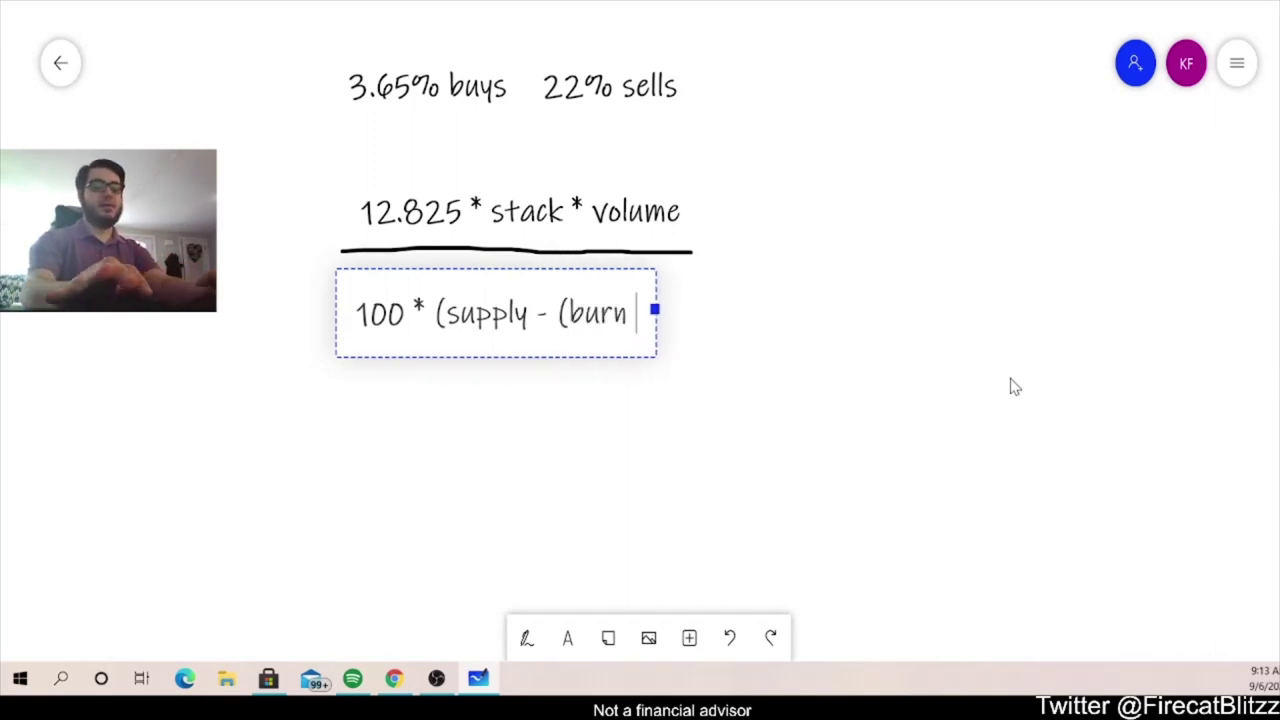
{"action": "type", "text": " + ps"}
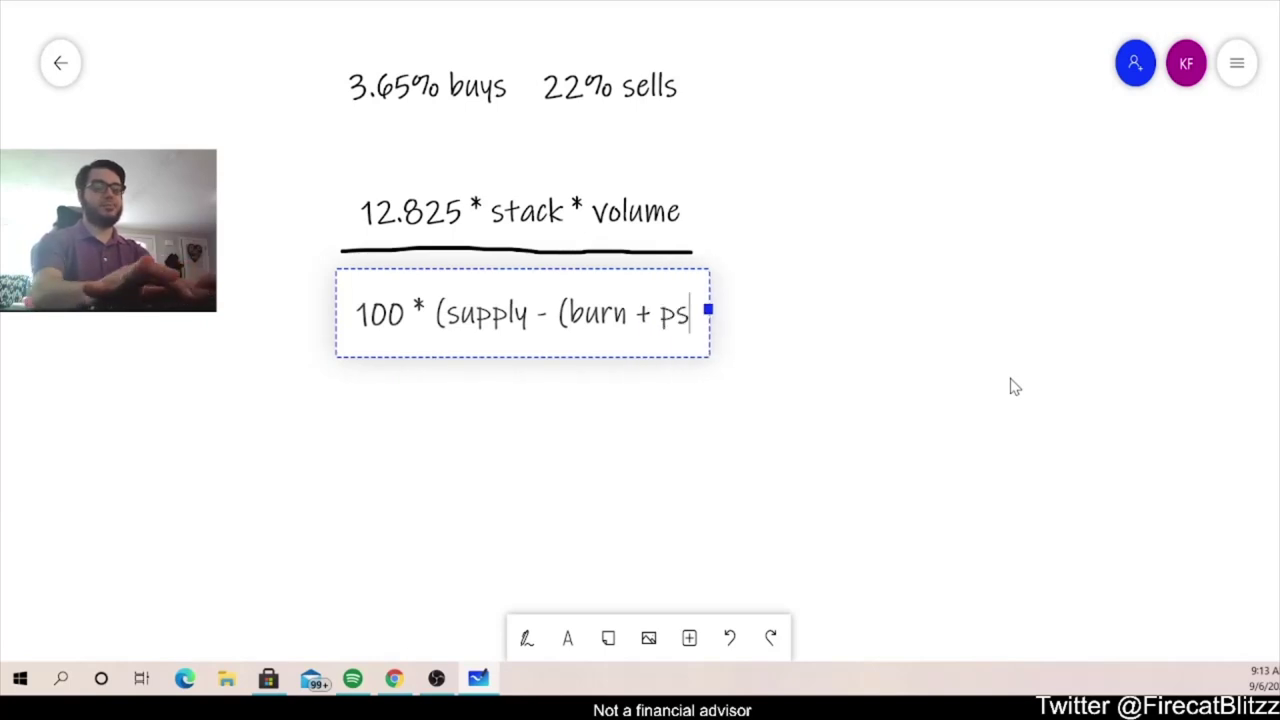
{"action": "type", "text": "))"}
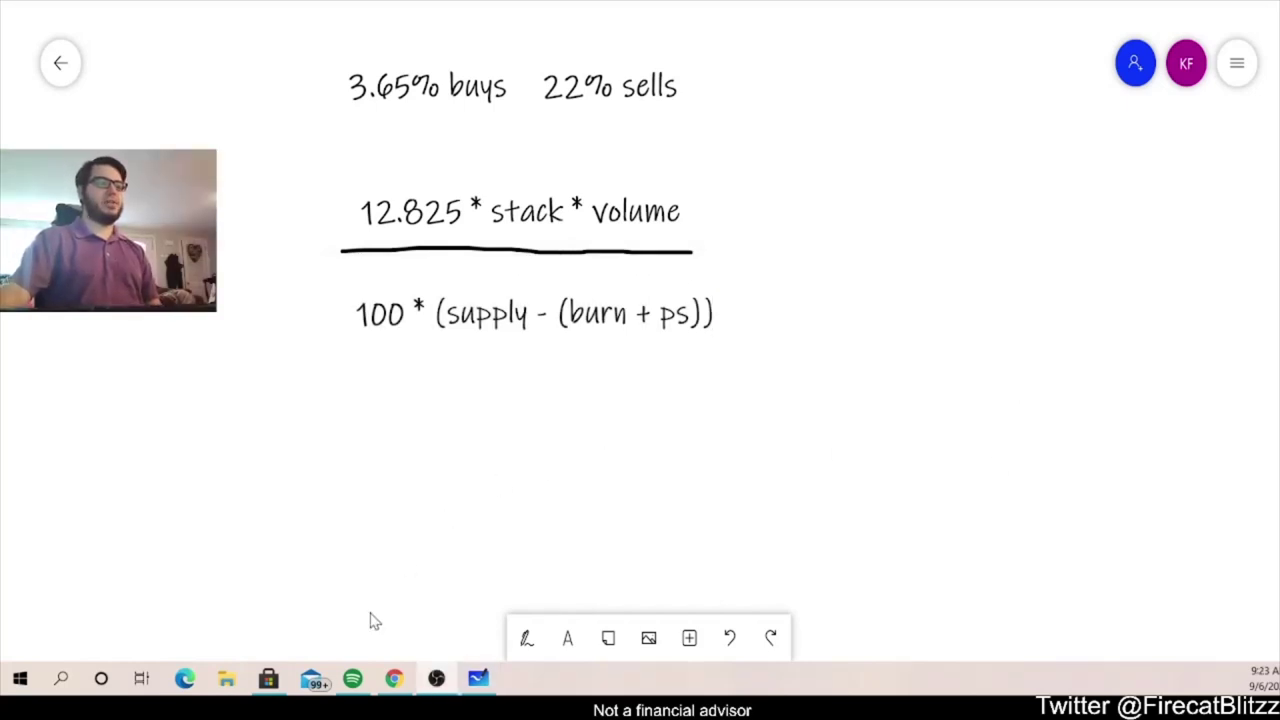
- Check the PancakeSwap and burn address balances in the BscScan holders list in Chrome, and return to the whiteboard
{"action": "left_click", "coordinate": [395, 682]}
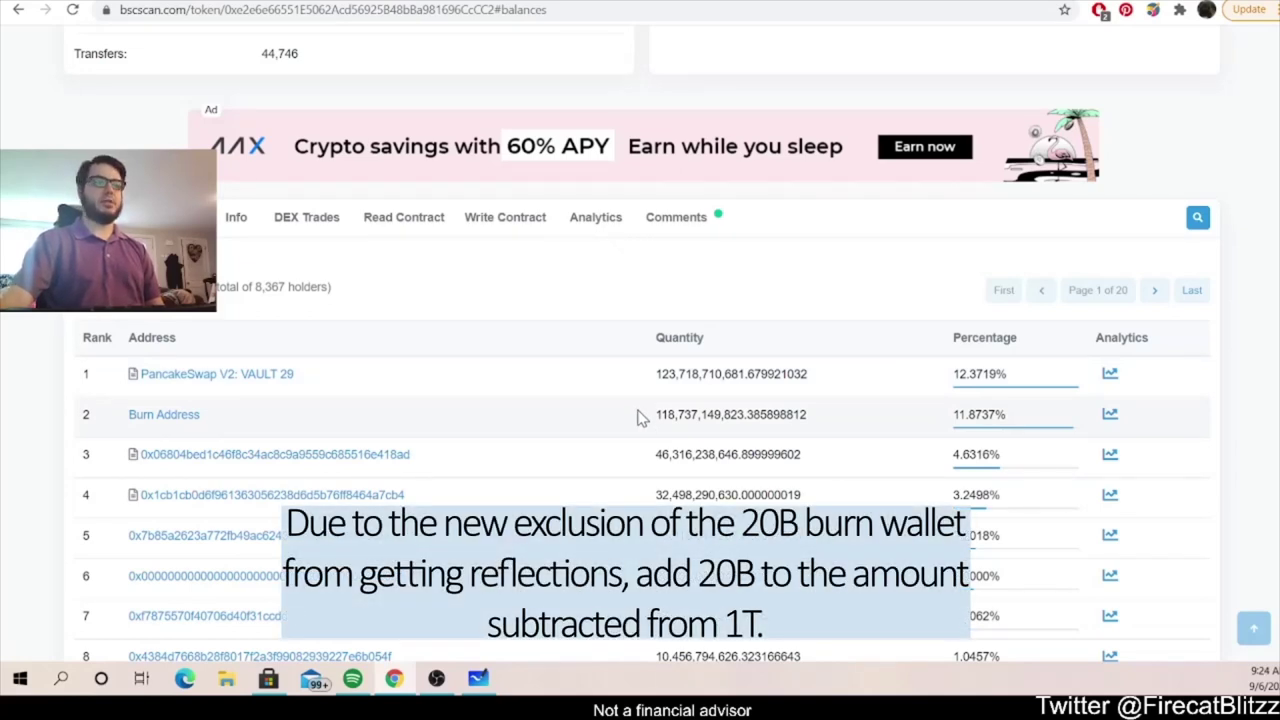
{"action": "left_click", "coordinate": [484, 690]}
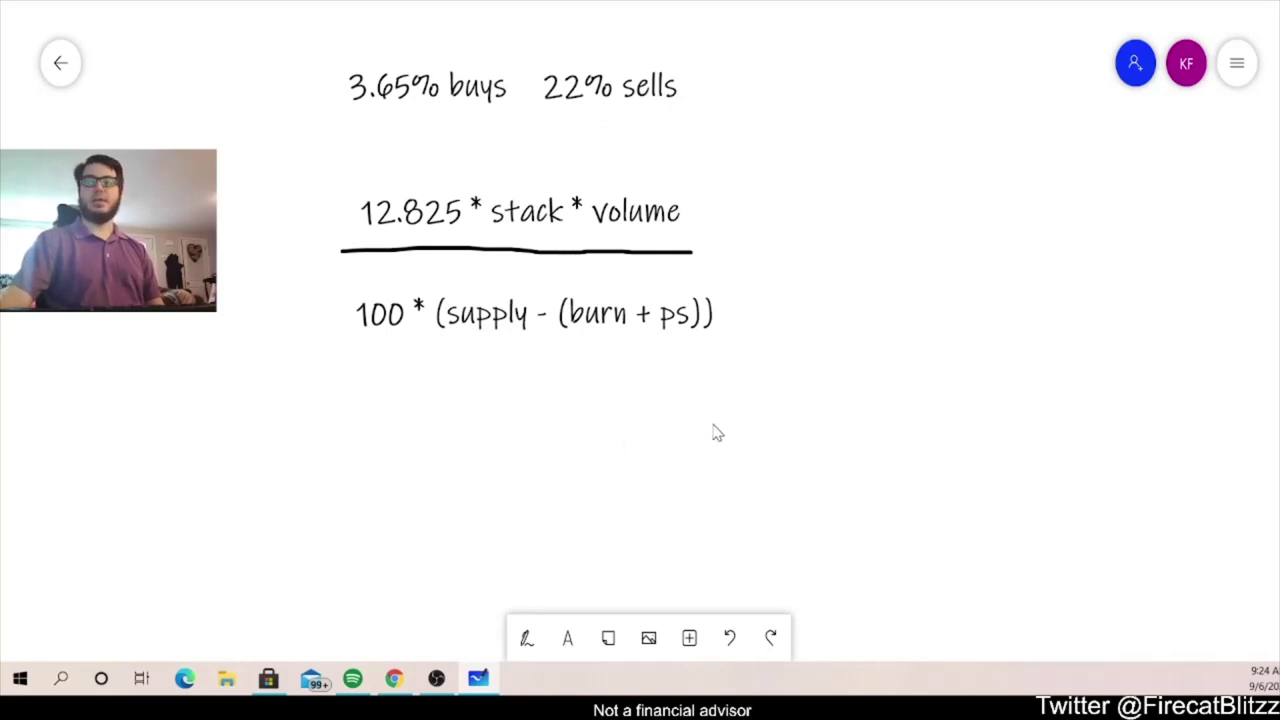
- Add a text reading "12.825 *SV" below the denominator of the reflections formula
{"action": "left_click", "coordinate": [567, 638]}
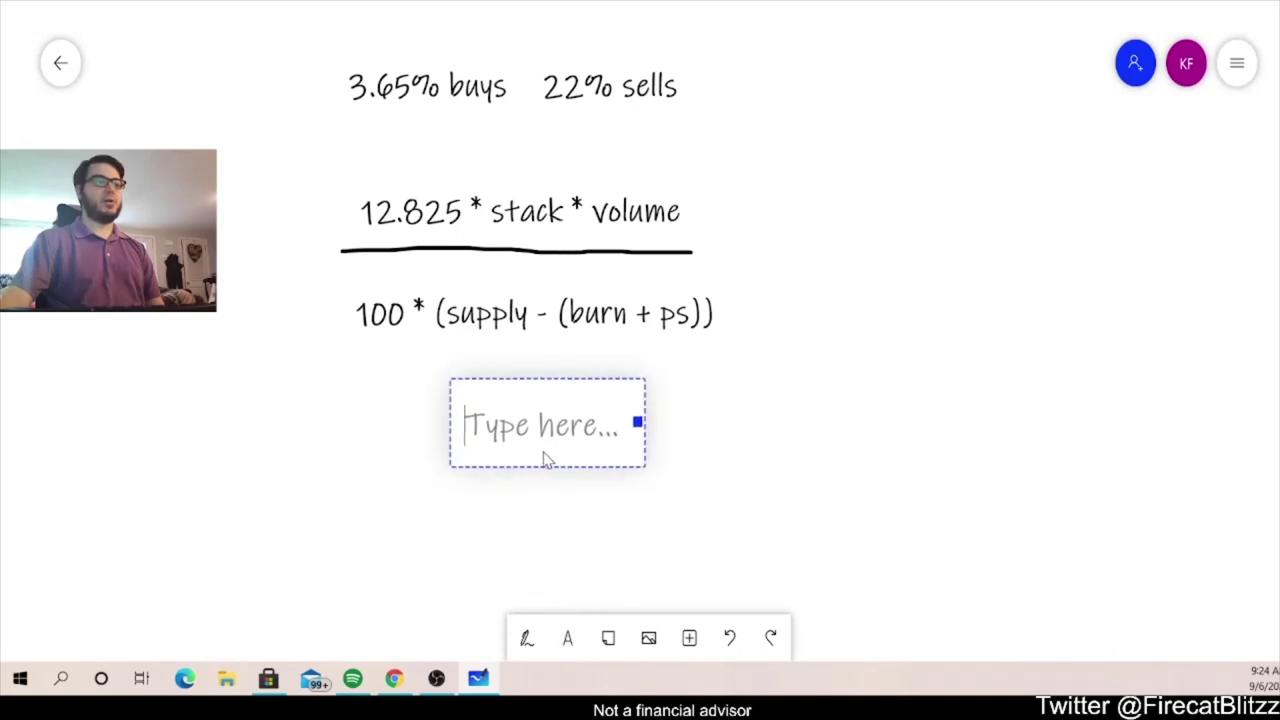
{"action": "left_click_drag", "start_coordinate": [543, 451], "coordinate": [470, 466]}
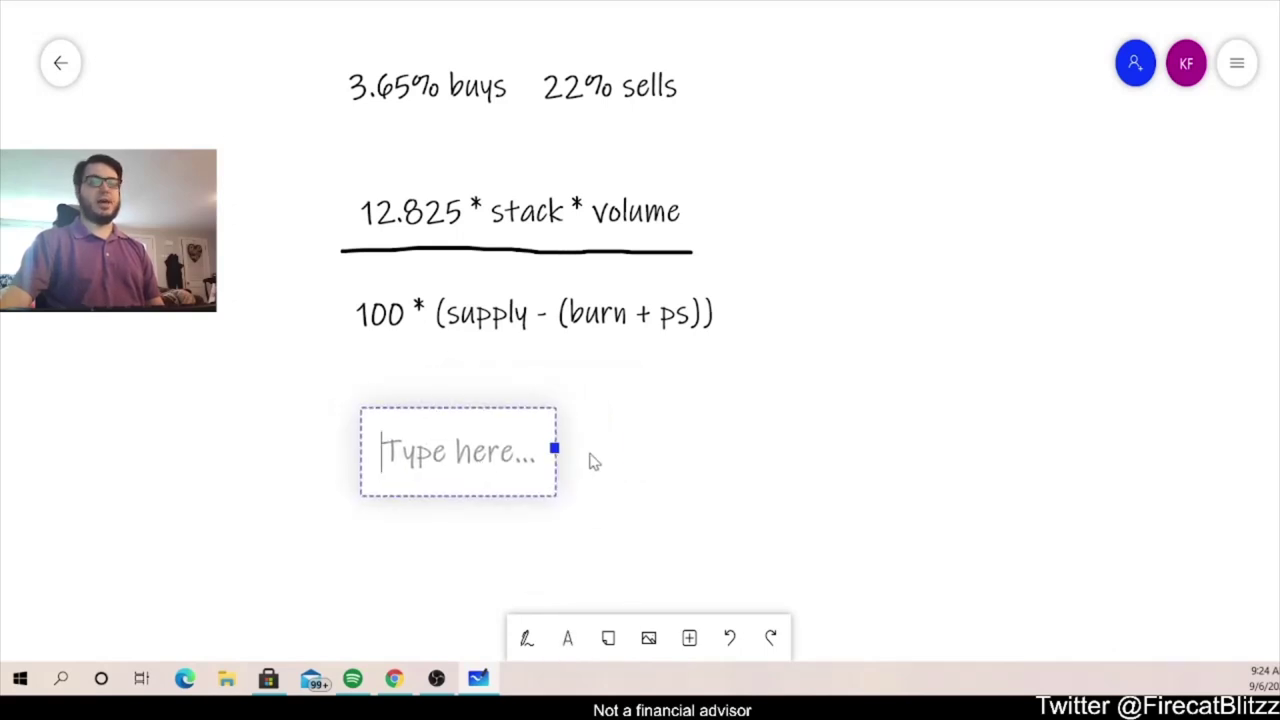
{"action": "type", "text": "1"}
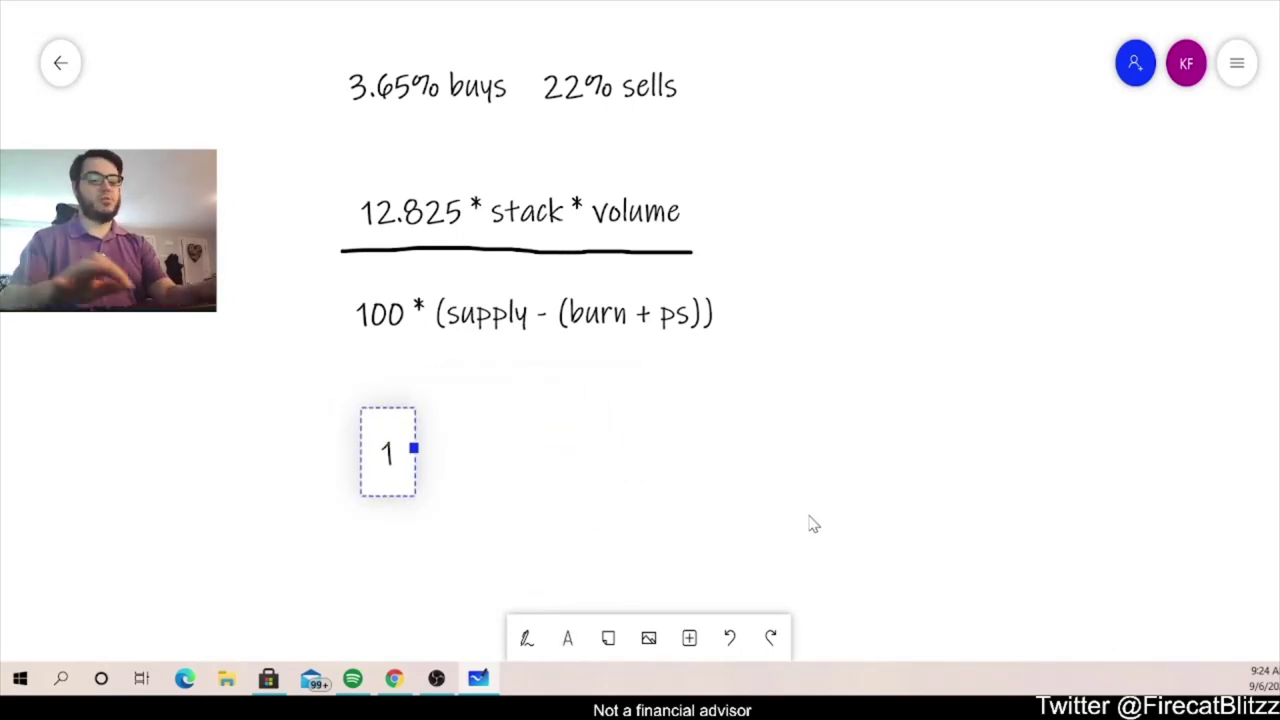
{"action": "type", "text": "2.825"}
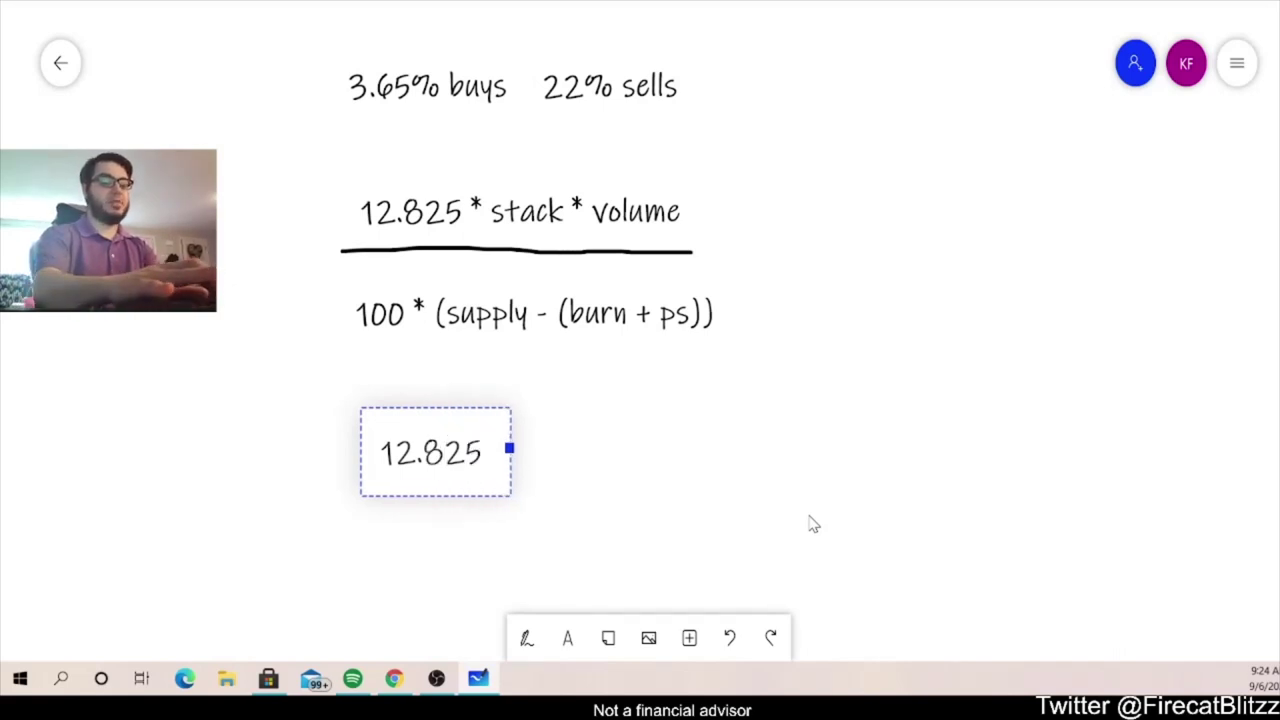
{"action": "type", "text": " *SV"}
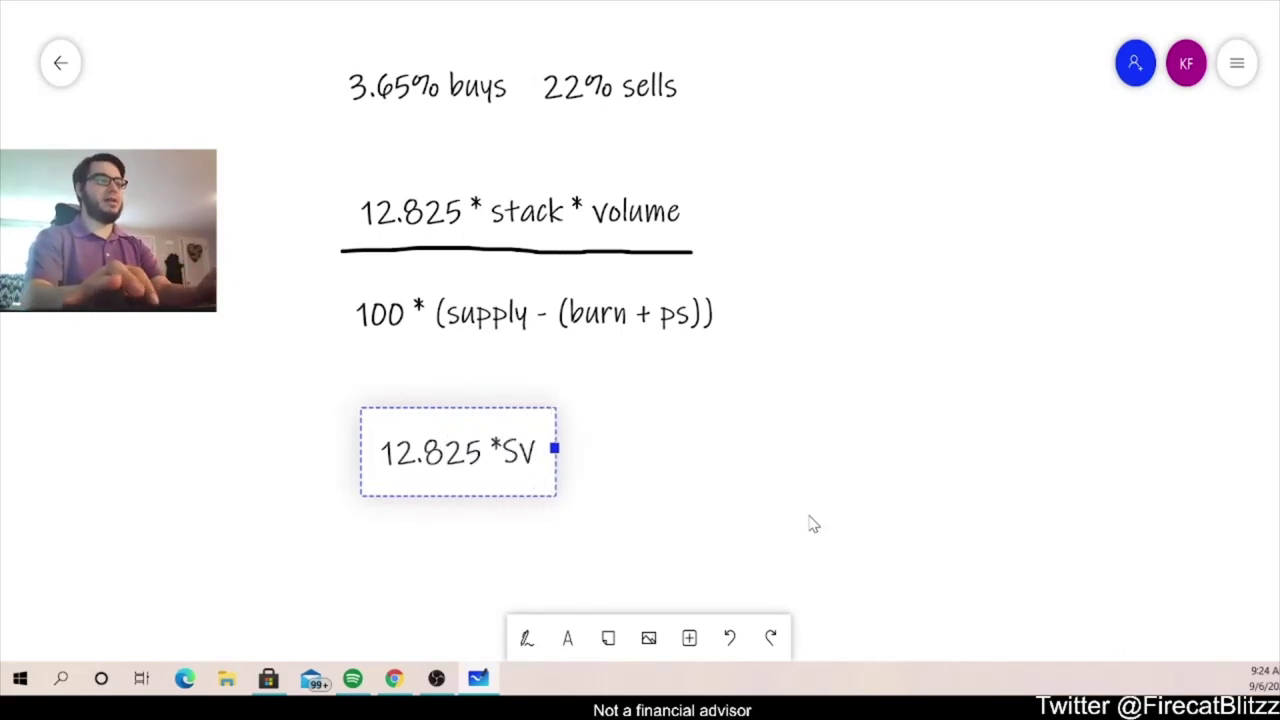
- Draw a black fraction line beneath the "12.825 *SV" text
{"action": "left_click", "coordinate": [526, 638]}
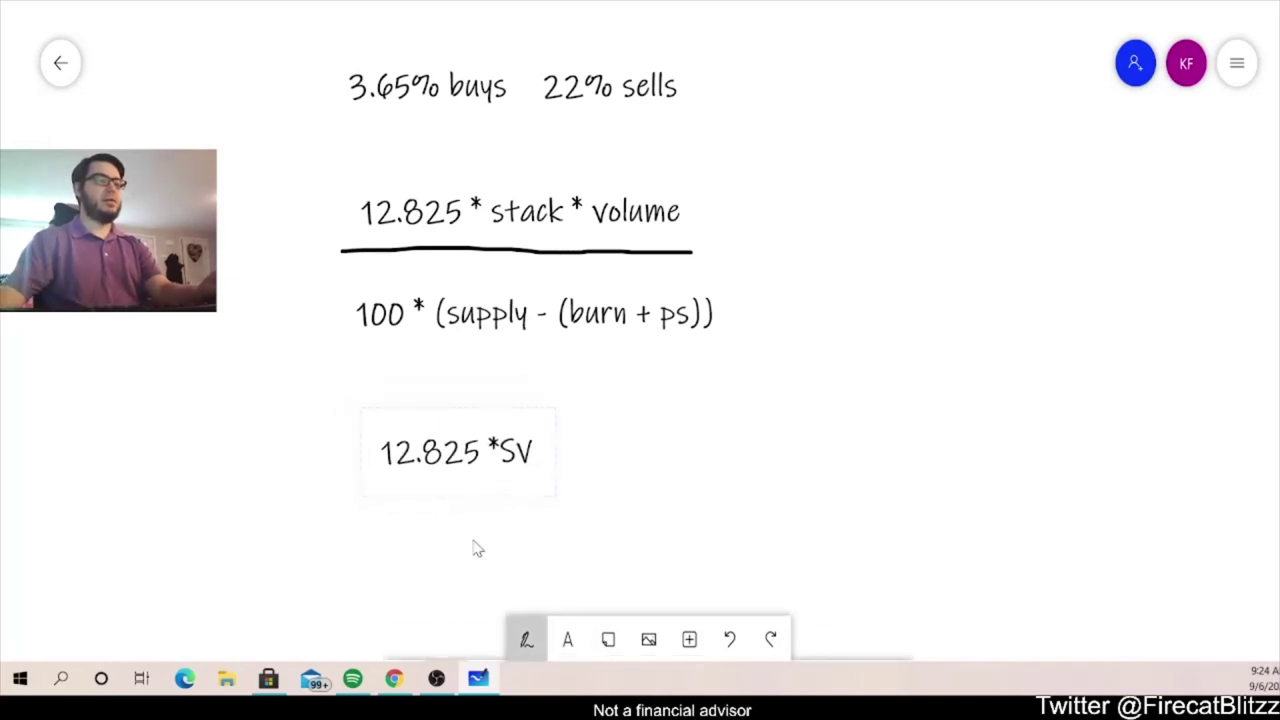
{"action": "mouse_move", "coordinate": [363, 483]}
{"action": "left_mouse_down"}
{"action": "mouse_move", "coordinate": [455, 497]}
{"action": "mouse_move", "coordinate": [566, 480]}
{"action": "left_mouse_up"}
{"action": "left_click", "coordinate": [405, 637]}
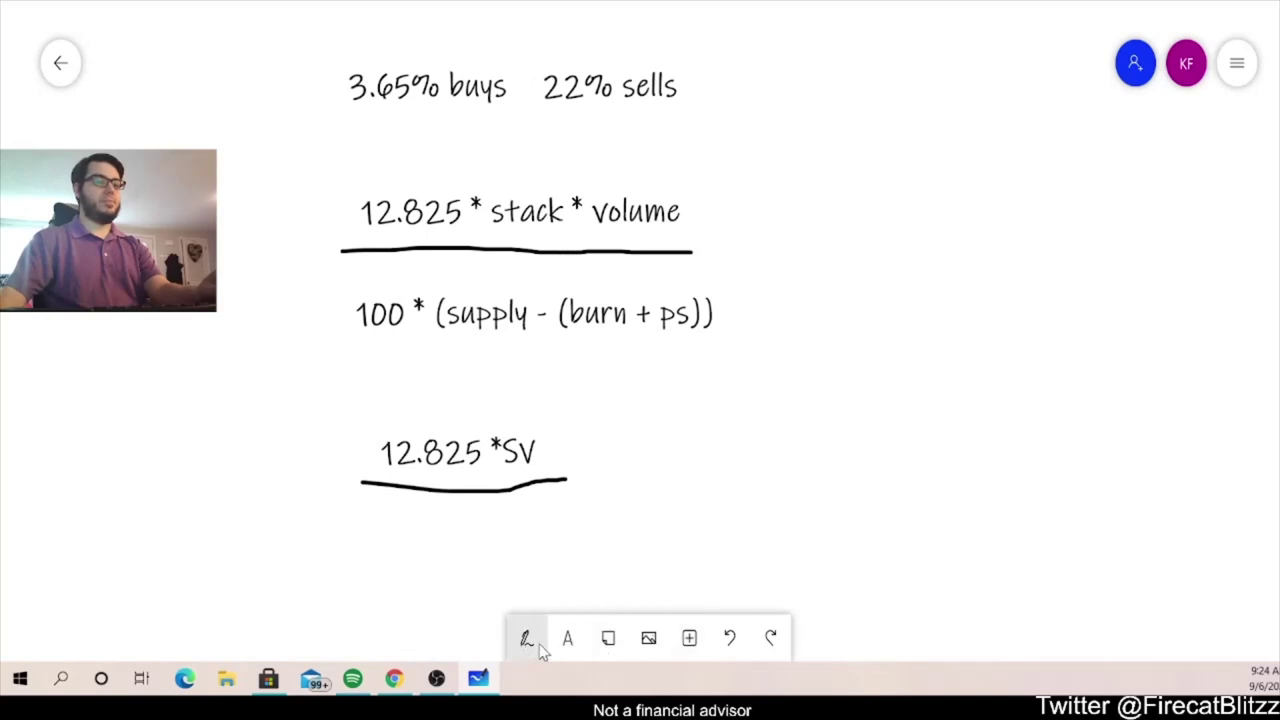
- Add a text reading "75.76T" as the denominator and centre it under the "12.825 *SV" fraction line
{"action": "left_click", "coordinate": [567, 640]}
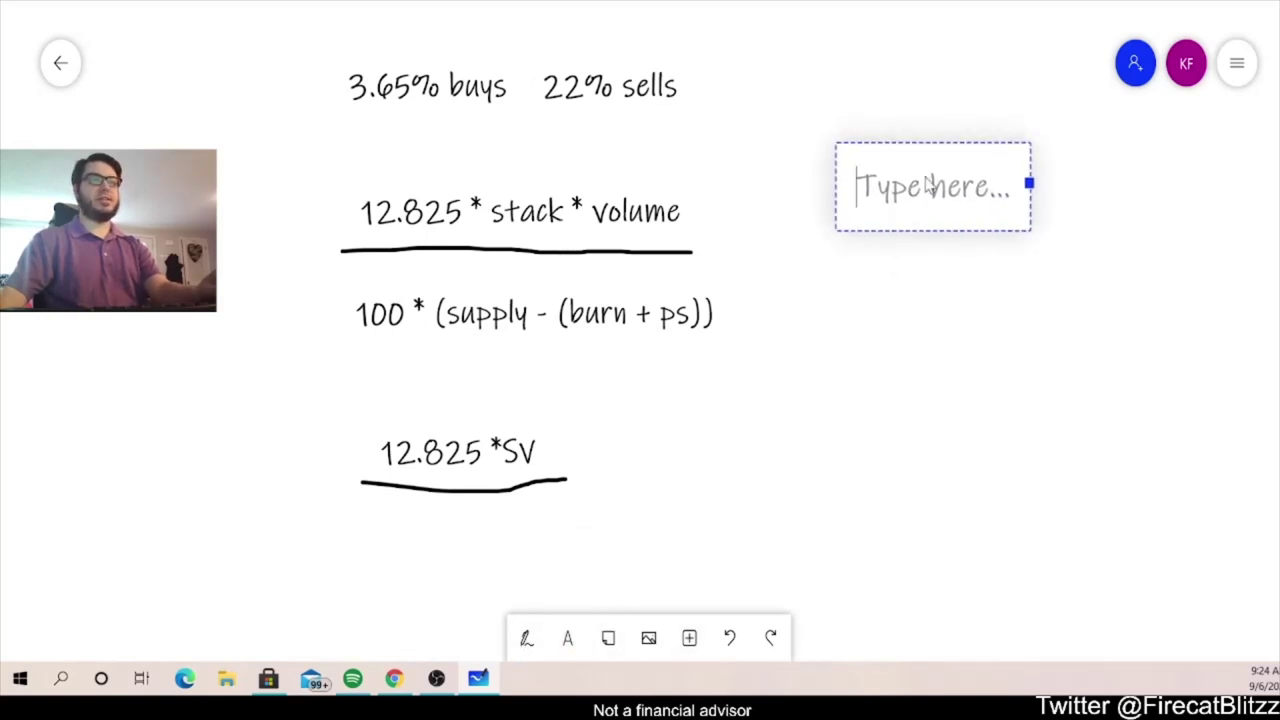
{"action": "left_click_drag", "start_coordinate": [889, 226], "coordinate": [440, 562]}
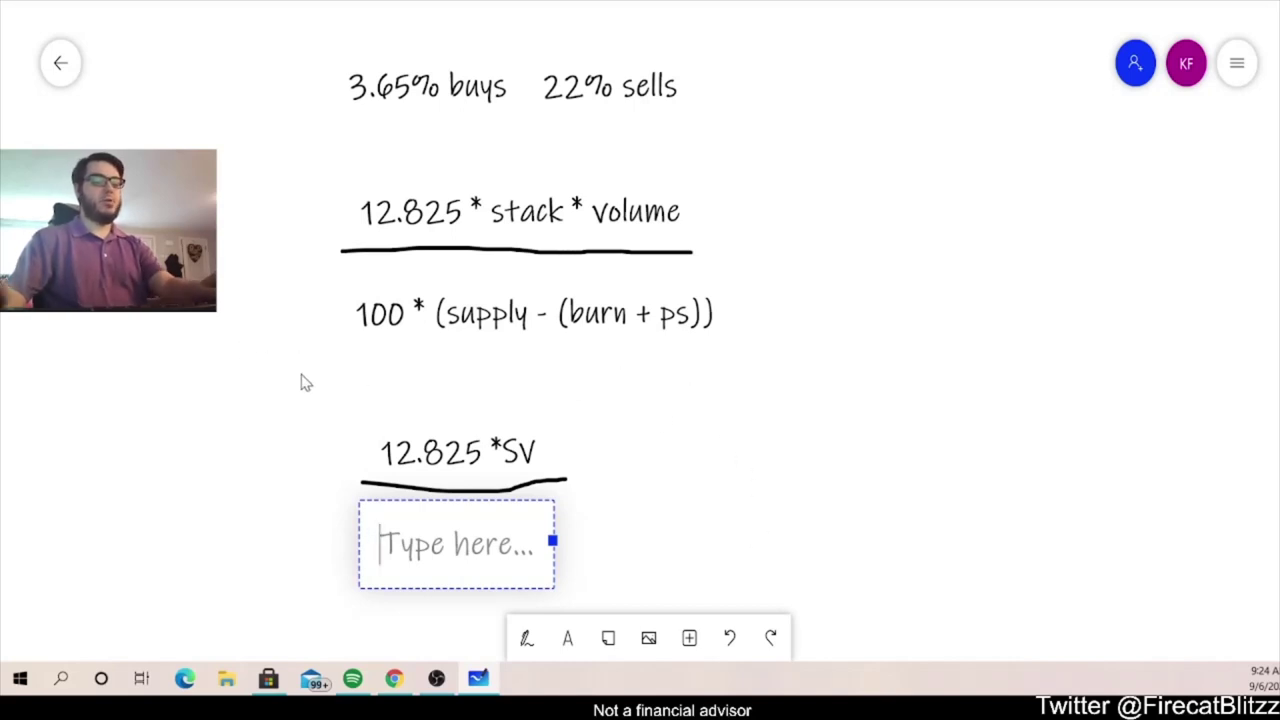
{"action": "type", "text": "75"}
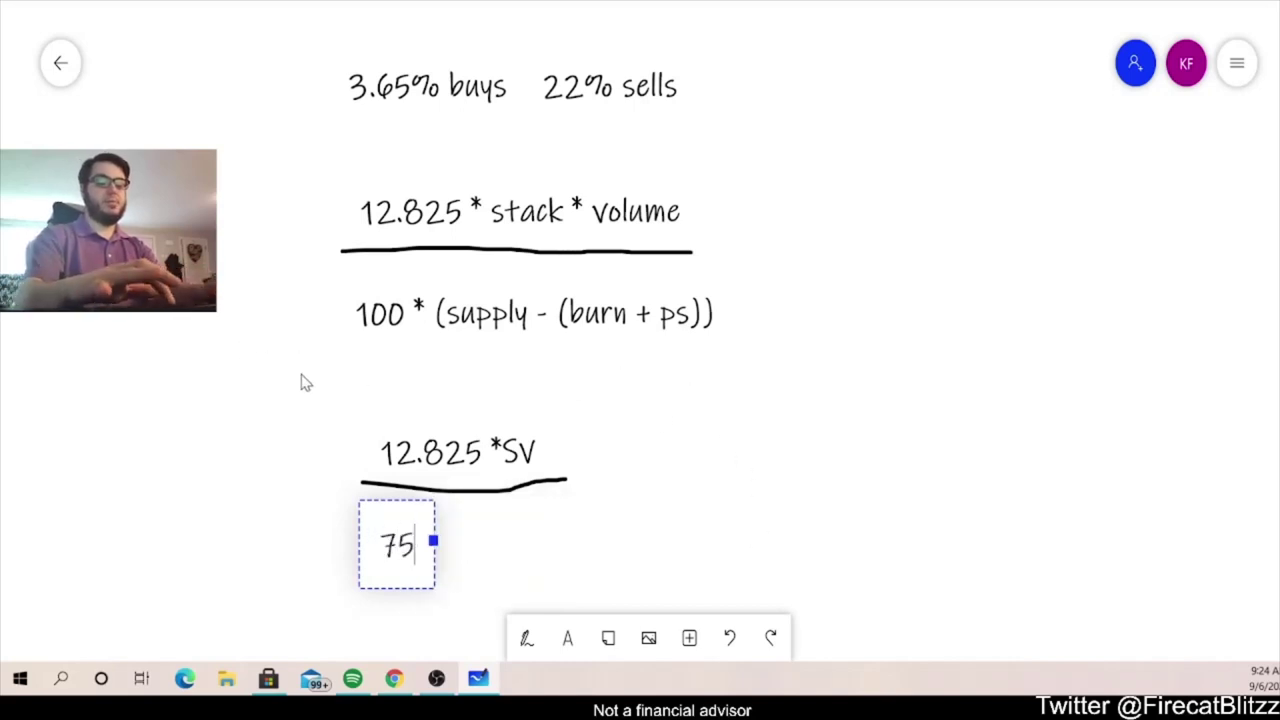
{"action": "type", "text": ".76T"}
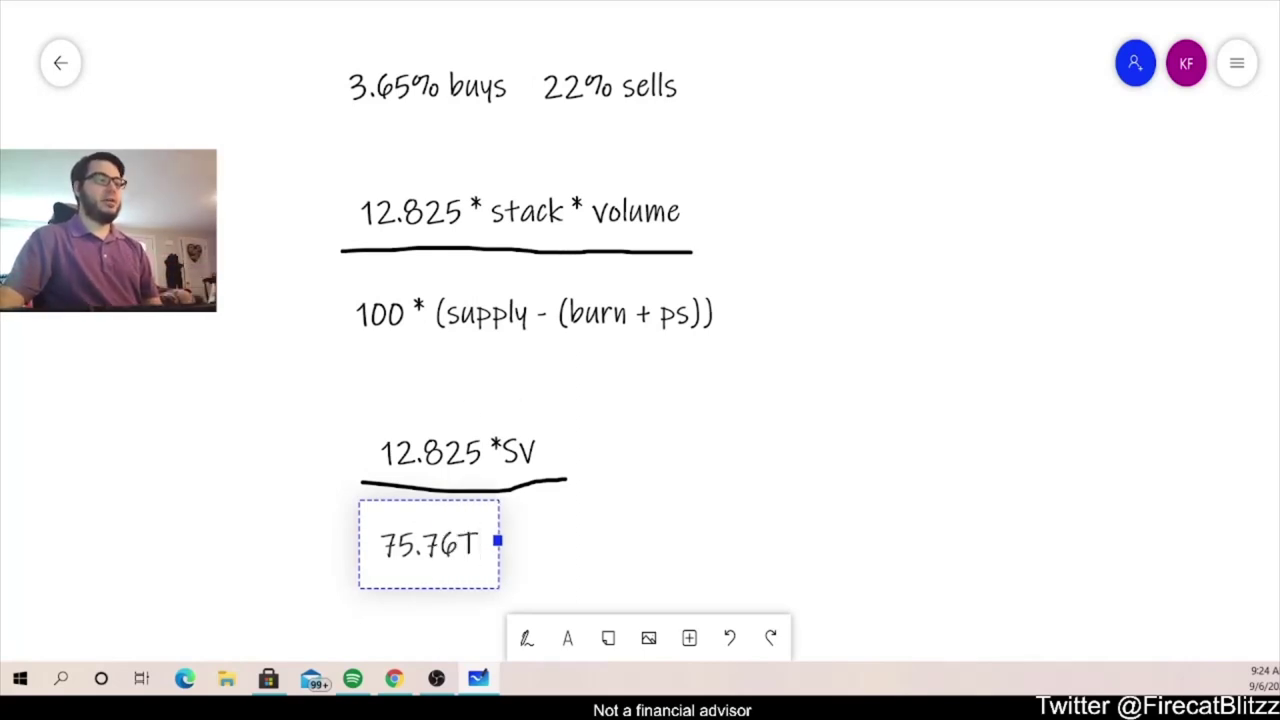
{"action": "left_click_drag", "start_coordinate": [440, 545], "coordinate": [543, 534]}
{"action": "left_click", "coordinate": [471, 523]}
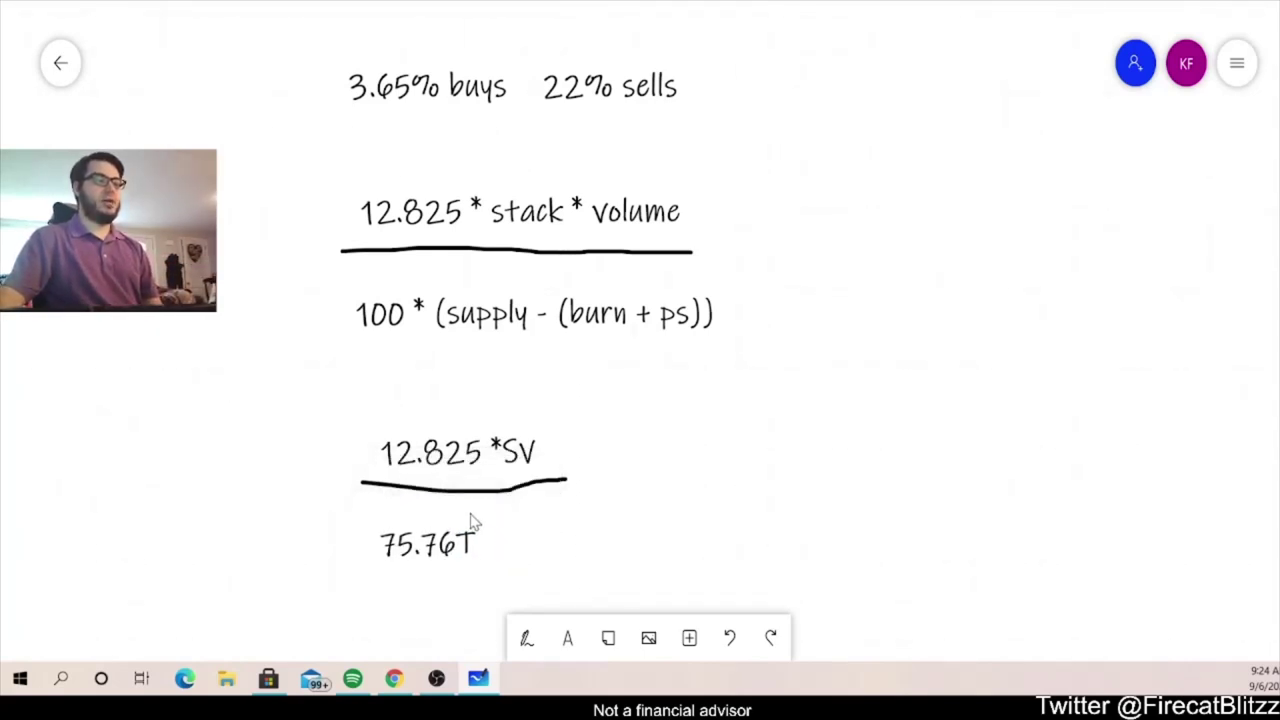
{"action": "left_click_drag", "start_coordinate": [436, 545], "coordinate": [465, 542]}
{"action": "left_click", "coordinate": [645, 496]}
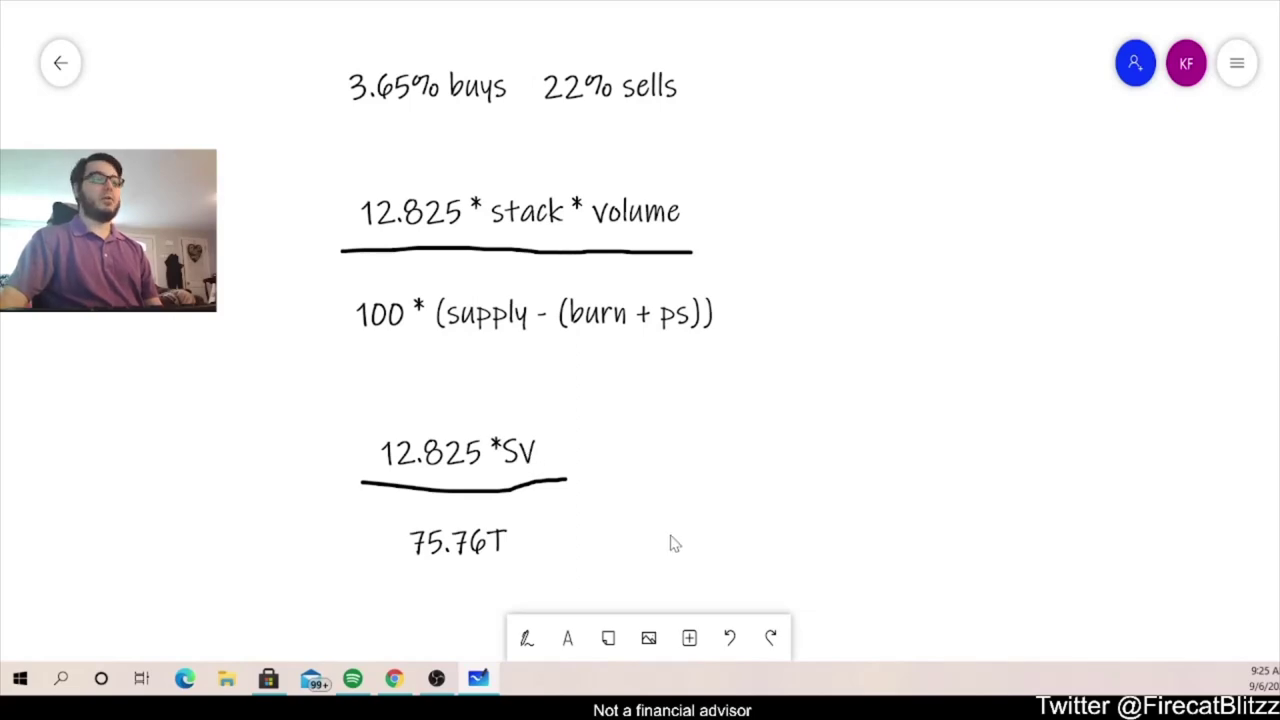
- Add a text reading "12.825 * 100M * 100,000" in the empty space below the "75.76T" fraction
{"action": "scroll", "coordinate": [726, 531], "scroll_direction": "down", "scroll_amount": 2}
{"action": "scroll", "coordinate": [743, 470], "scroll_direction": "down", "scroll_amount": 5}
{"action": "left_click_drag", "start_coordinate": [803, 425], "coordinate": [803, 375]}
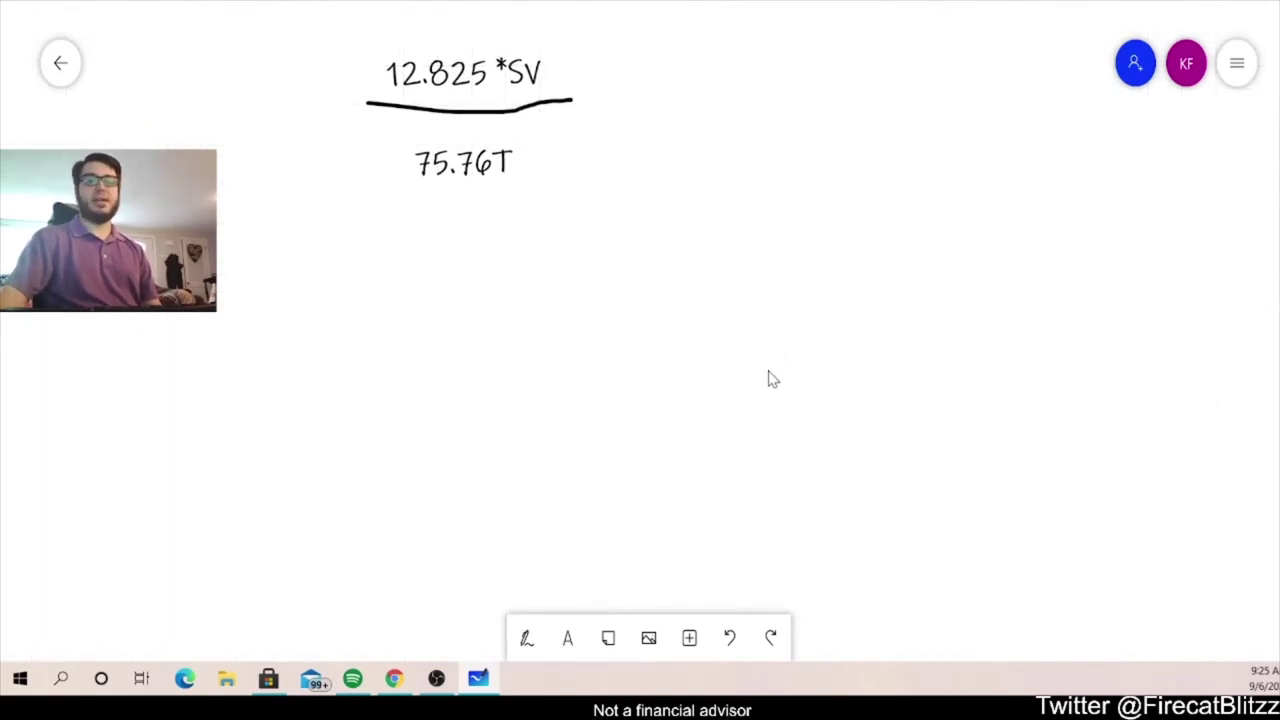
{"action": "left_click", "coordinate": [567, 640]}
{"action": "left_click_drag", "start_coordinate": [602, 220], "coordinate": [484, 338]}
{"action": "left_click", "coordinate": [484, 338]}
{"action": "type", "text": "12."}
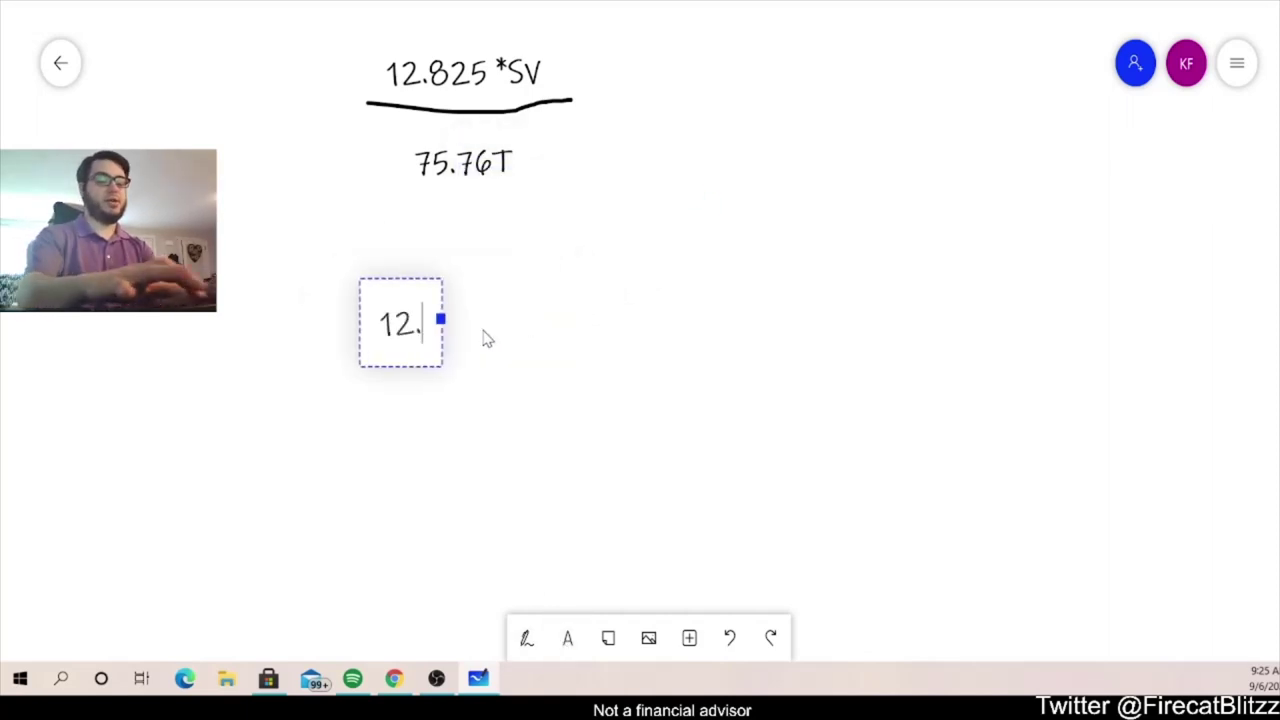
{"action": "type", "text": "825 "}
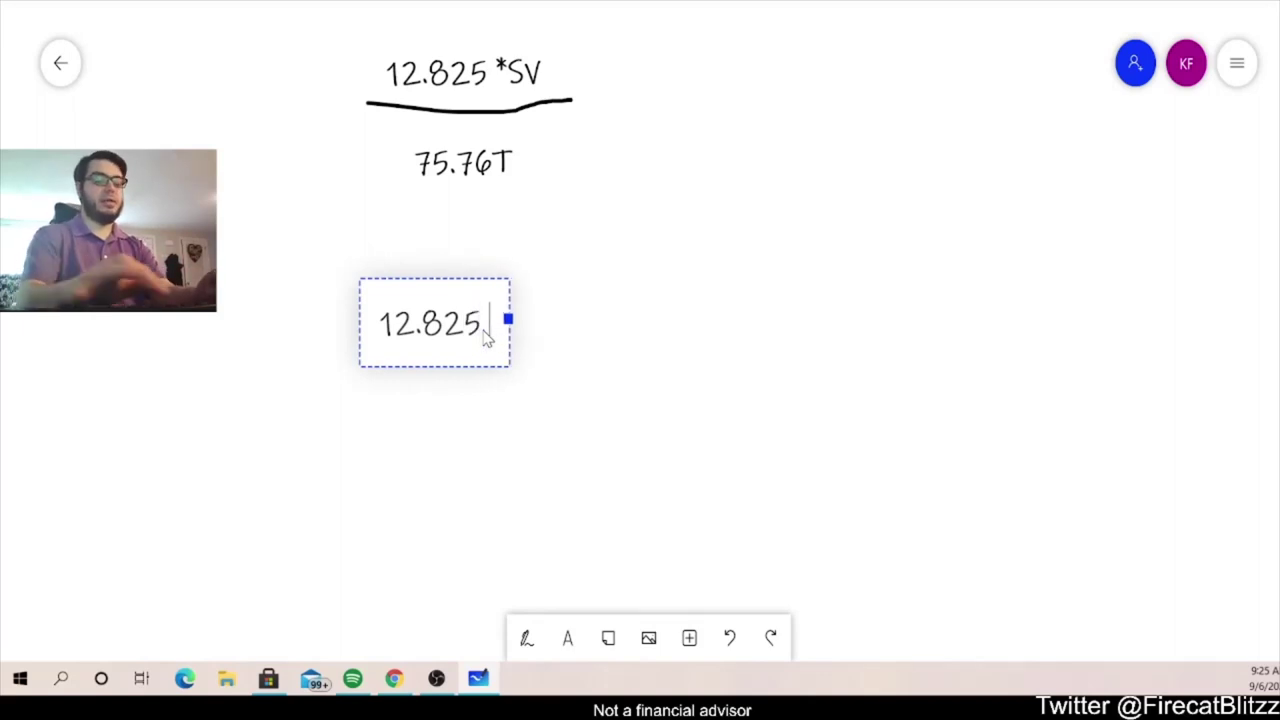
{"action": "type", "text": "* 1"}
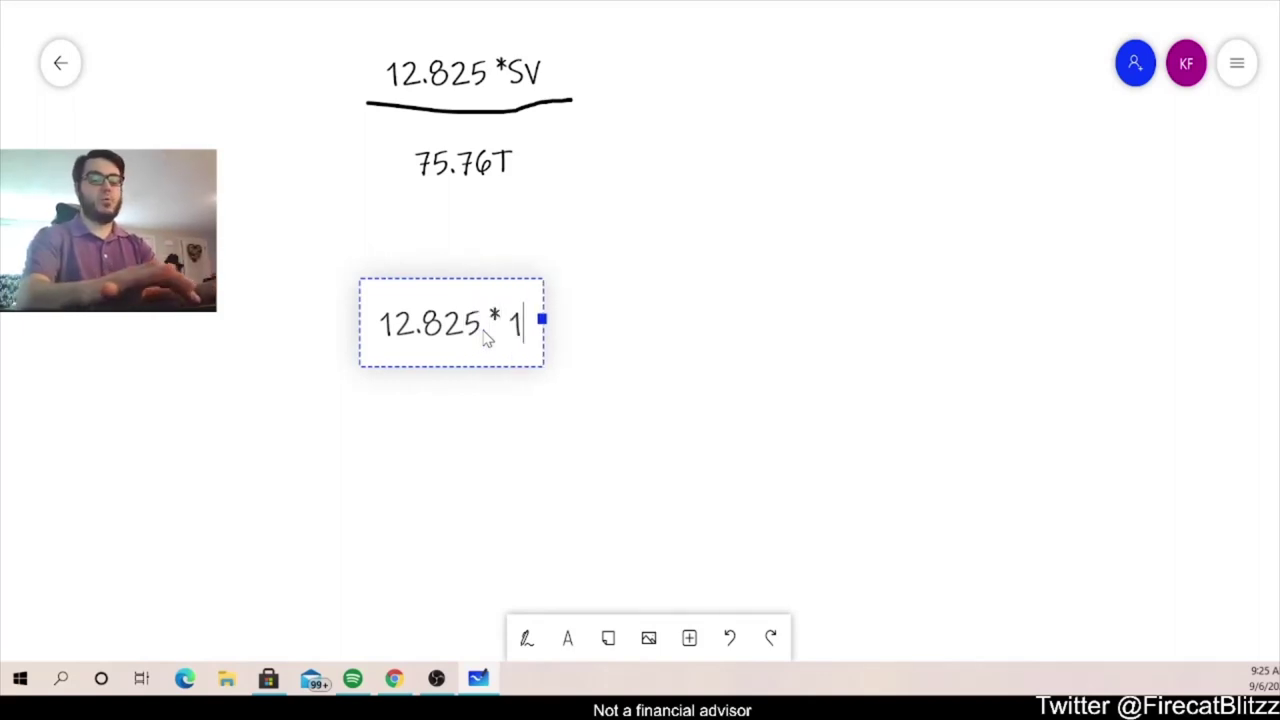
{"action": "type", "text": "00"}
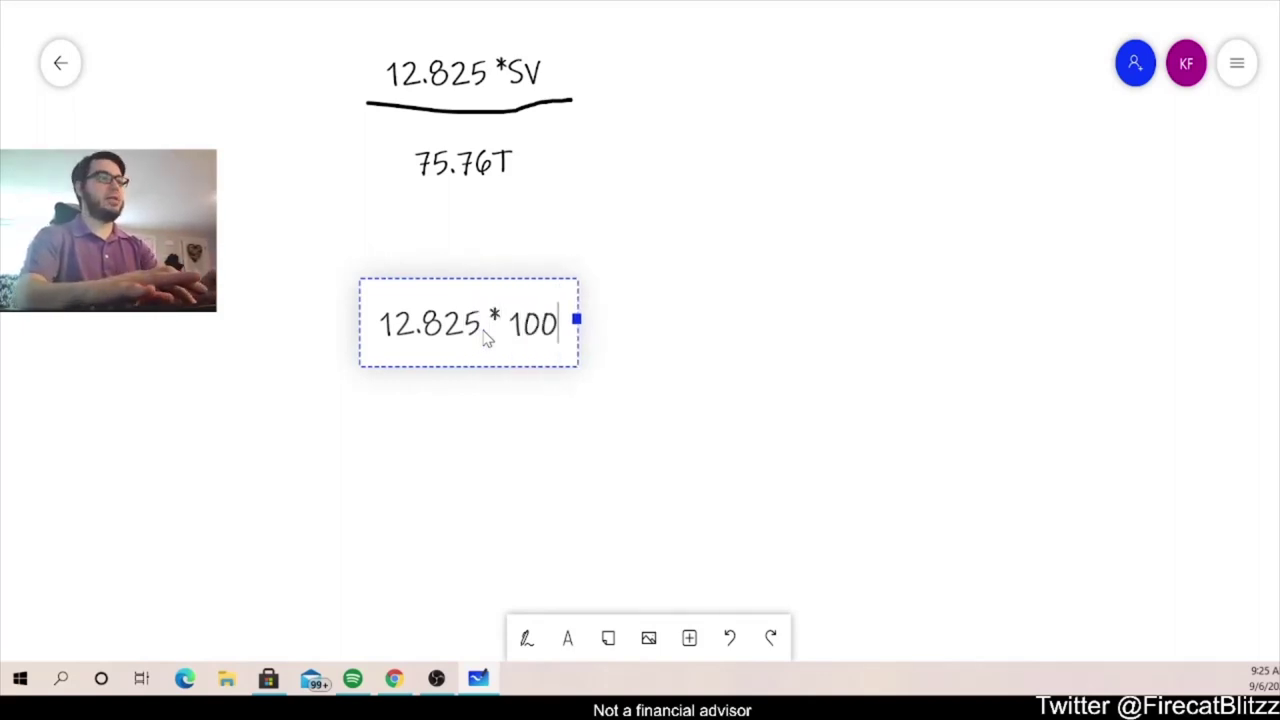
{"action": "type", "text": "M"}
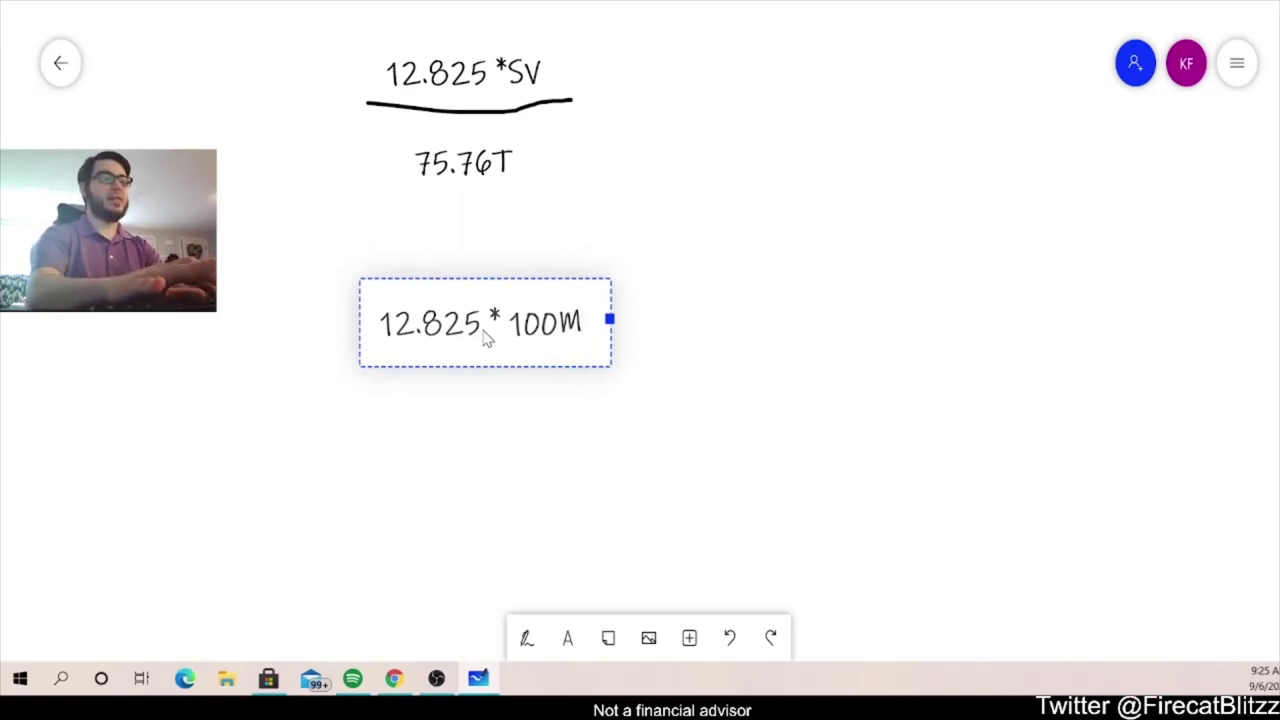
{"action": "type", "text": "* 100,000"}
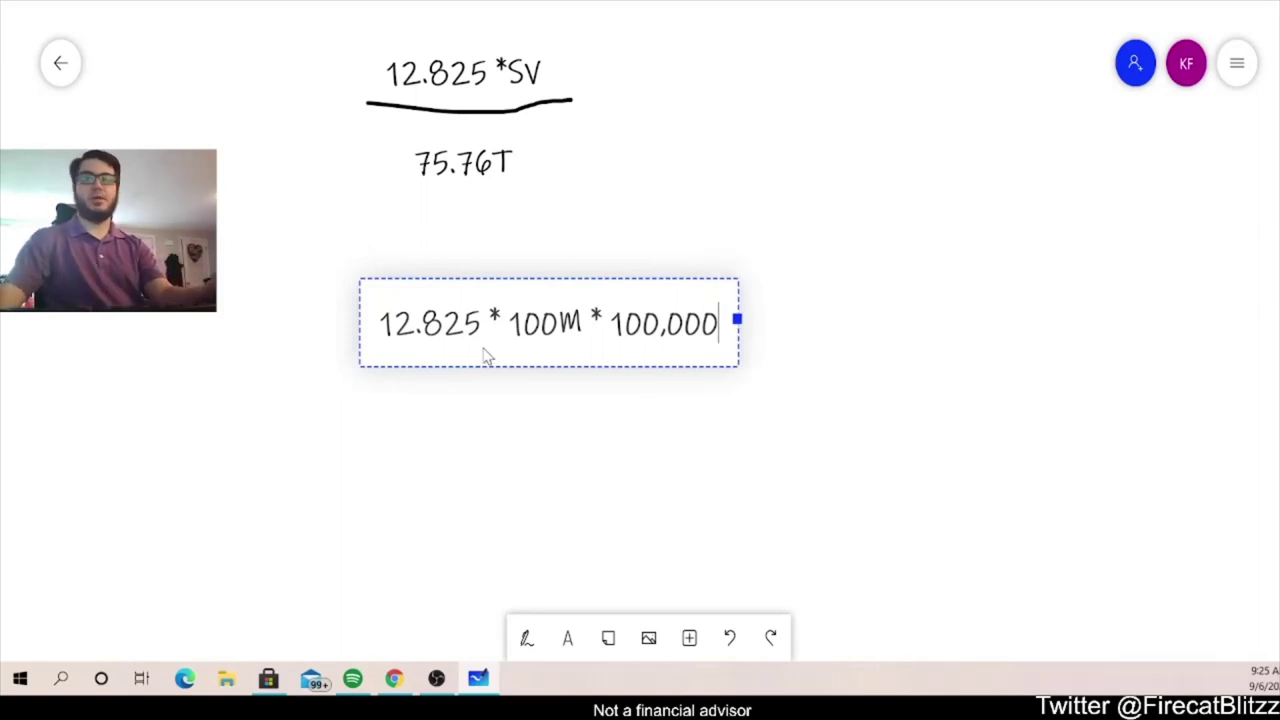
- Draw a fraction line under "12.825 * 100M * 100,000", handwriting "75.76T" as its denominator and an equals sign beside the fraction
{"action": "left_click", "coordinate": [525, 641]}
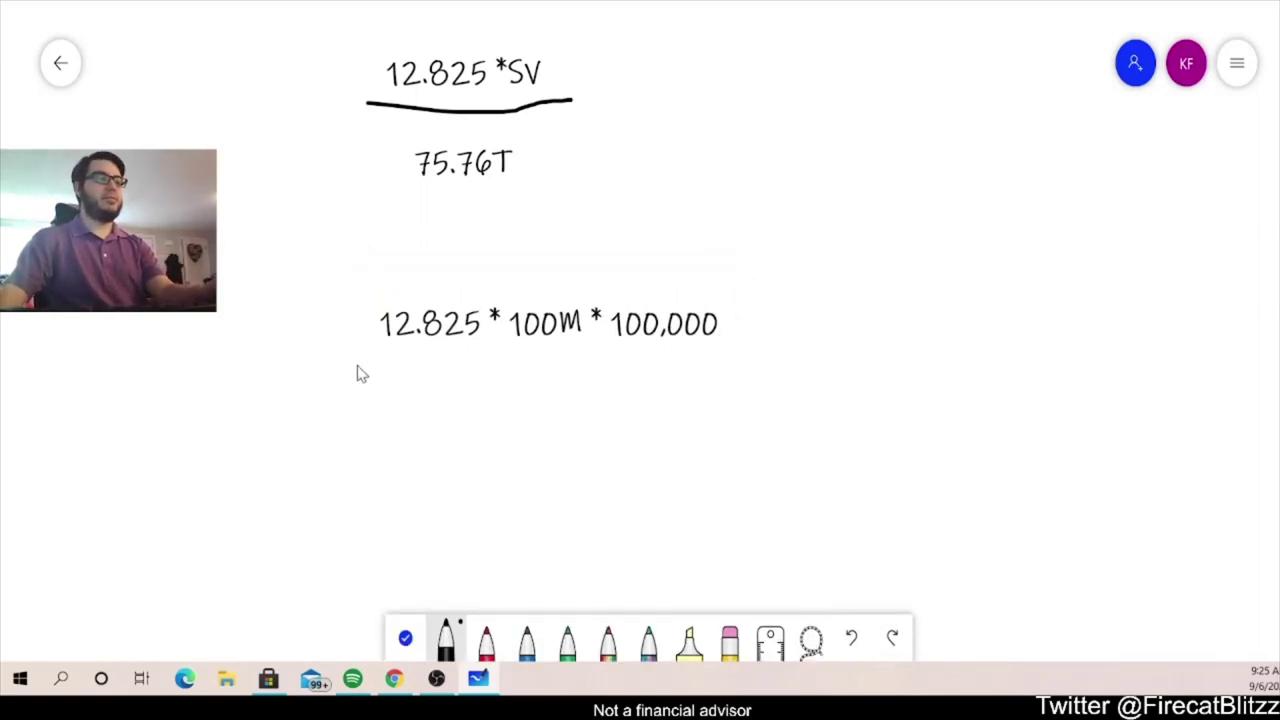
{"action": "left_click_drag", "start_coordinate": [360, 363], "coordinate": [747, 352]}
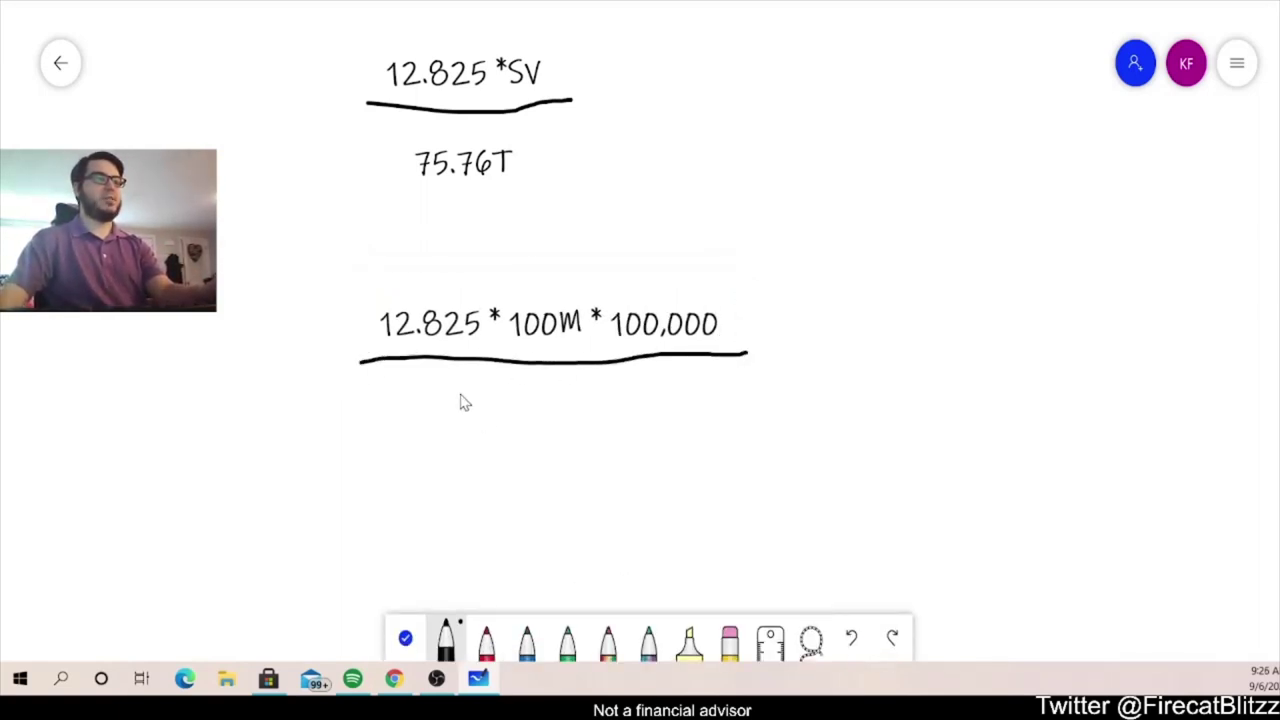
{"action": "left_click_drag", "start_coordinate": [460, 390], "coordinate": [472, 428]}
{"action": "mouse_move", "coordinate": [532, 388]}
{"action": "left_mouse_down"}
{"action": "mouse_move", "coordinate": [531, 417]}
{"action": "mouse_move", "coordinate": [512, 428]}
{"action": "left_mouse_up"}
{"action": "left_click", "coordinate": [555, 423]}
{"action": "mouse_move", "coordinate": [570, 392]}
{"action": "left_mouse_down"}
{"action": "mouse_move", "coordinate": [603, 405]}
{"action": "mouse_move", "coordinate": [588, 428]}
{"action": "left_mouse_up"}
{"action": "mouse_move", "coordinate": [620, 384]}
{"action": "left_mouse_down"}
{"action": "mouse_move", "coordinate": [624, 414]}
{"action": "mouse_move", "coordinate": [668, 424]}
{"action": "mouse_move", "coordinate": [630, 416]}
{"action": "left_mouse_up"}
{"action": "mouse_move", "coordinate": [686, 379]}
{"action": "left_mouse_down"}
{"action": "mouse_move", "coordinate": [722, 376]}
{"action": "mouse_move", "coordinate": [708, 428]}
{"action": "left_mouse_up"}
{"action": "mouse_move", "coordinate": [772, 348]}
{"action": "left_mouse_down"}
{"action": "mouse_move", "coordinate": [792, 347]}
{"action": "mouse_move", "coordinate": [797, 366]}
{"action": "left_mouse_up"}
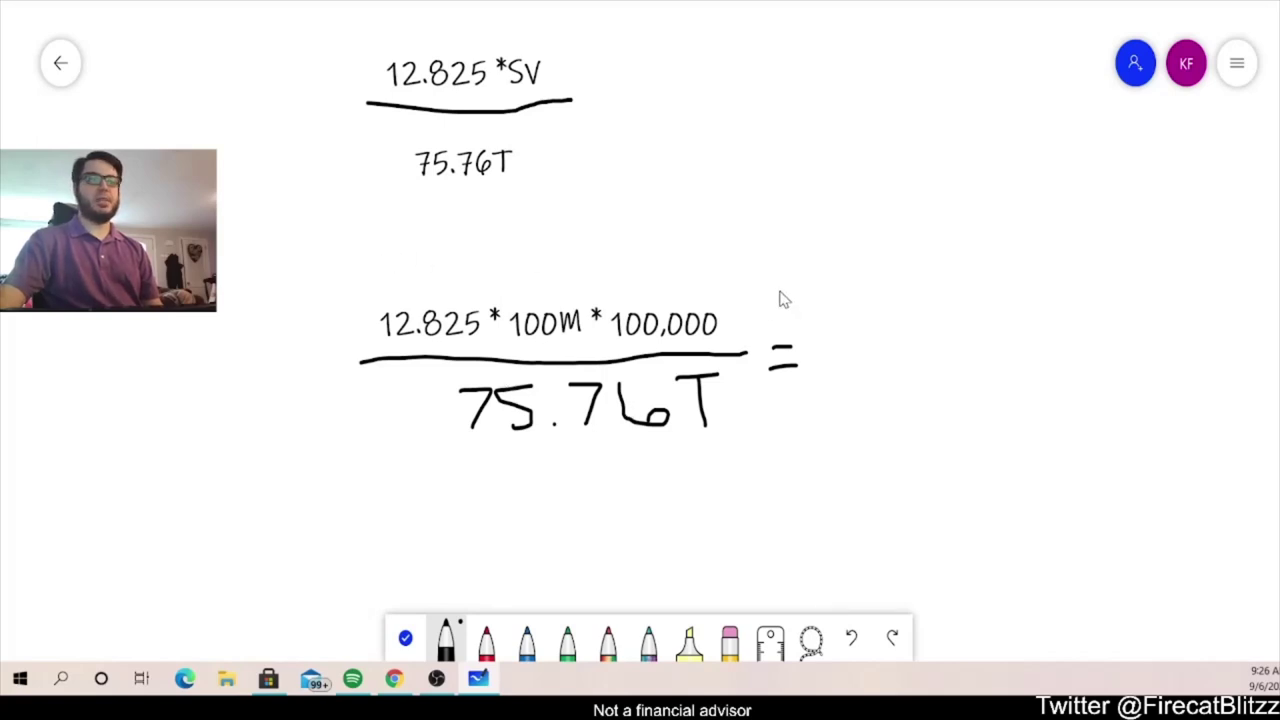
- Handwrite the result "$1.69" after the equals sign
{"action": "mouse_move", "coordinate": [866, 320]}
{"action": "left_mouse_down"}
{"action": "mouse_move", "coordinate": [846, 322]}
{"action": "mouse_move", "coordinate": [838, 364]}
{"action": "left_mouse_up"}
{"action": "left_click_drag", "start_coordinate": [834, 298], "coordinate": [856, 372]}
{"action": "left_click_drag", "start_coordinate": [886, 316], "coordinate": [896, 368]}
{"action": "left_click", "coordinate": [916, 356]}
{"action": "mouse_move", "coordinate": [932, 306]}
{"action": "left_mouse_down"}
{"action": "mouse_move", "coordinate": [937, 340]}
{"action": "mouse_move", "coordinate": [966, 356]}
{"action": "mouse_move", "coordinate": [955, 365]}
{"action": "left_mouse_up"}
{"action": "mouse_move", "coordinate": [996, 310]}
{"action": "left_mouse_down"}
{"action": "mouse_move", "coordinate": [970, 316]}
{"action": "mouse_move", "coordinate": [1004, 364]}
{"action": "left_mouse_up"}
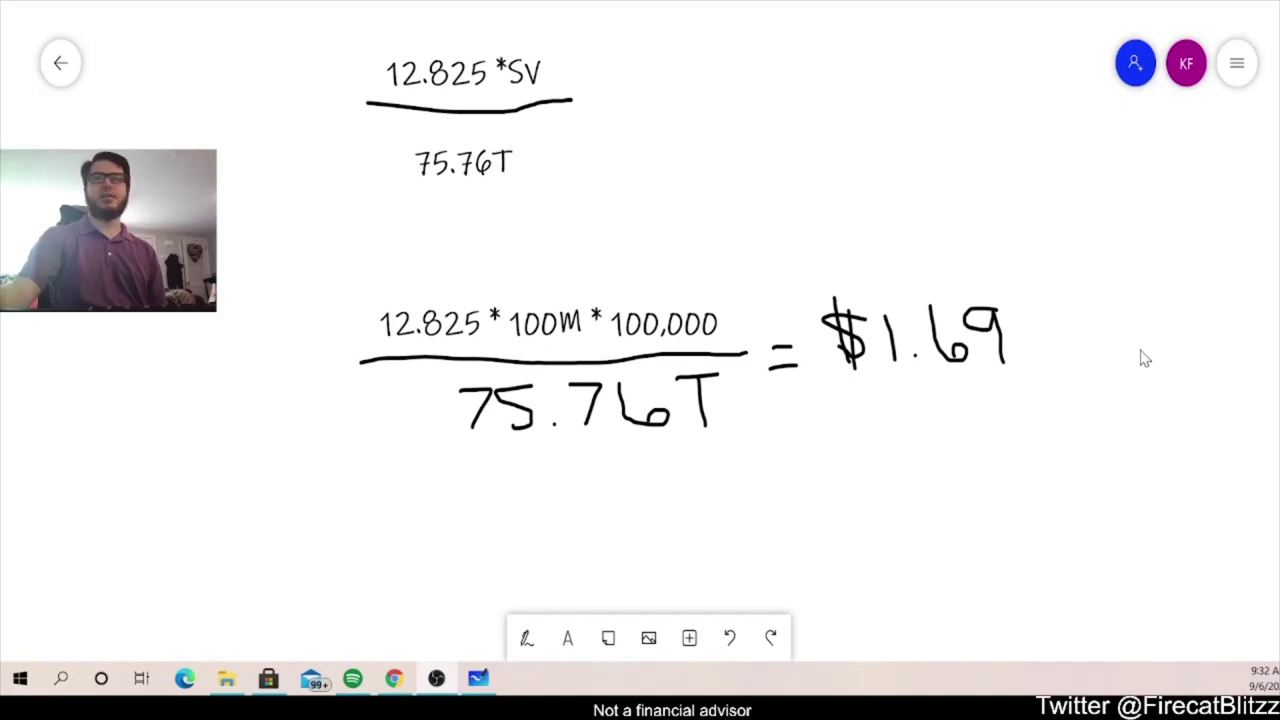
- Check SafeVault's daily trading volumes back to 2021-08-07 in the CoinGecko historical data in Chrome, and return to the whiteboard
{"action": "left_click", "coordinate": [394, 678]}
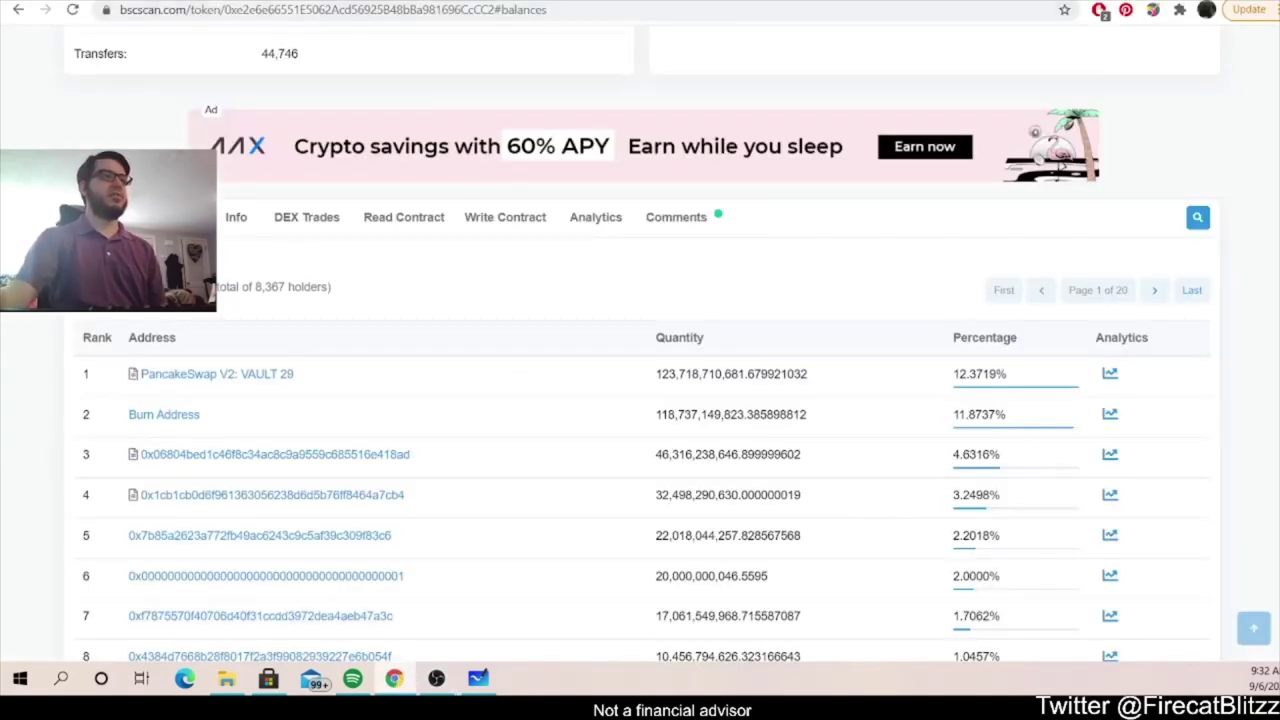
{"action": "key", "text": "ctrl+Tab"}
{"action": "scroll", "coordinate": [694, 208], "scroll_direction": "down", "scroll_amount": 4}
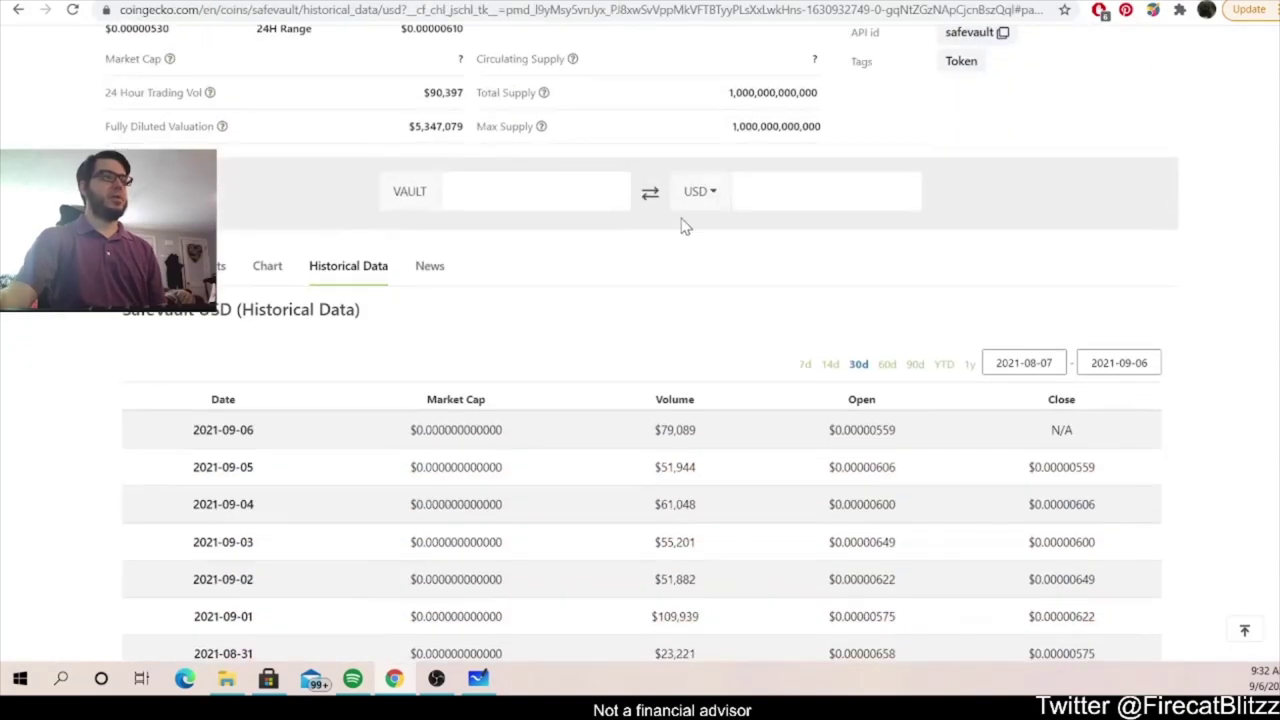
{"action": "scroll", "coordinate": [645, 232], "scroll_direction": "down", "scroll_amount": 1}
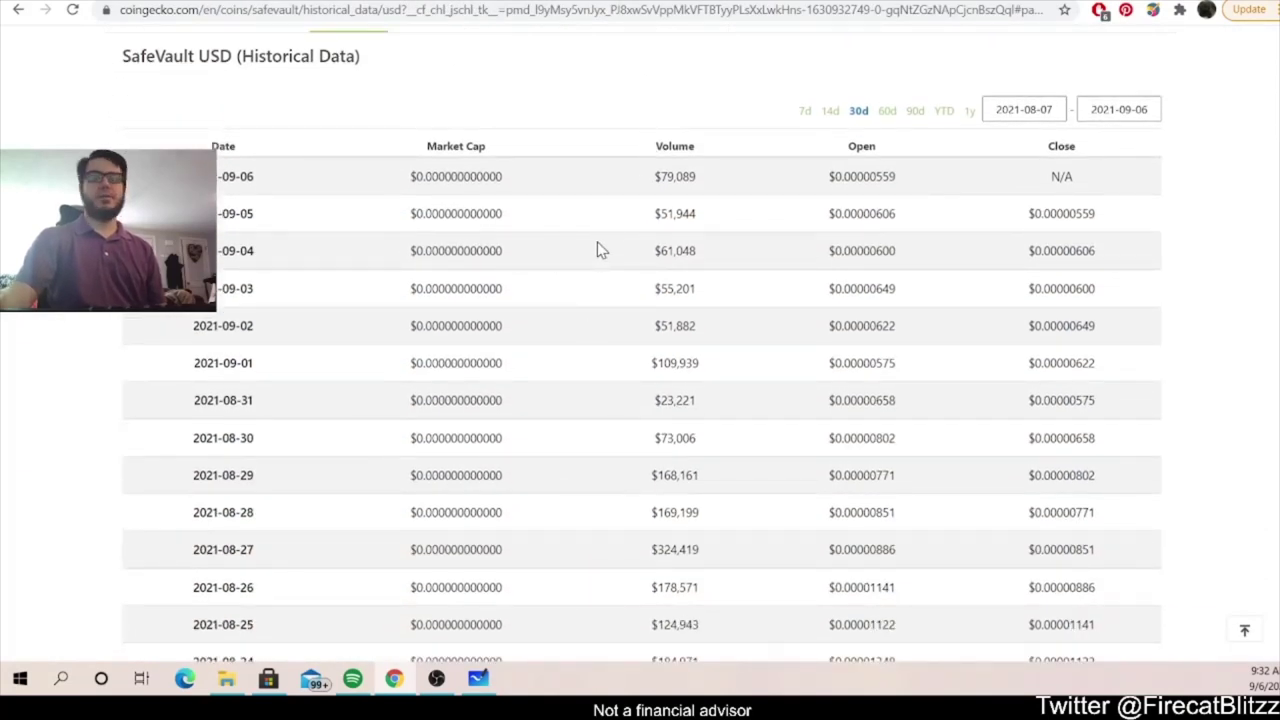
{"action": "scroll", "coordinate": [597, 250], "scroll_direction": "down", "scroll_amount": 7}
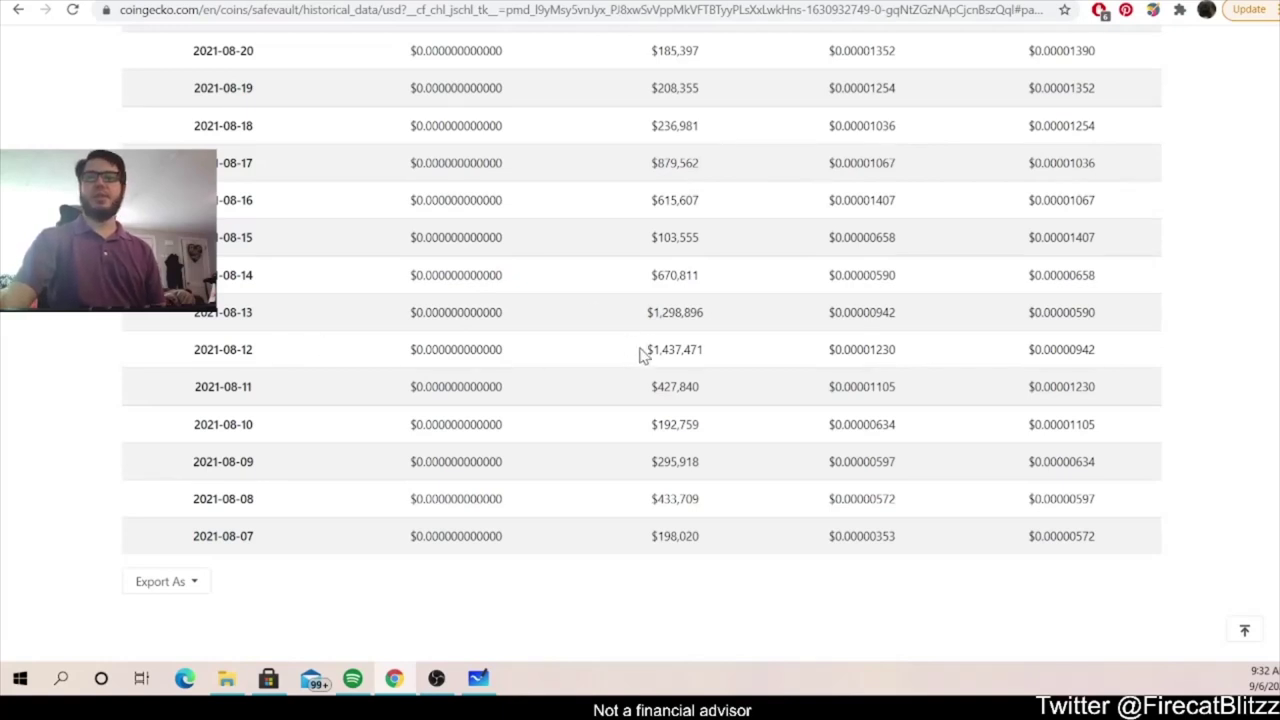
{"action": "left_click", "coordinate": [478, 679]}
- Erase the handwritten "$1.69" after the equals sign
{"action": "left_click", "coordinate": [528, 638]}
{"action": "left_click", "coordinate": [730, 638]}
{"action": "mouse_move", "coordinate": [1012, 412]}
{"action": "left_mouse_down"}
{"action": "mouse_move", "coordinate": [994, 306]}
{"action": "mouse_move", "coordinate": [929, 351]}
{"action": "mouse_move", "coordinate": [1000, 329]}
{"action": "mouse_move", "coordinate": [995, 395]}
{"action": "left_mouse_up"}
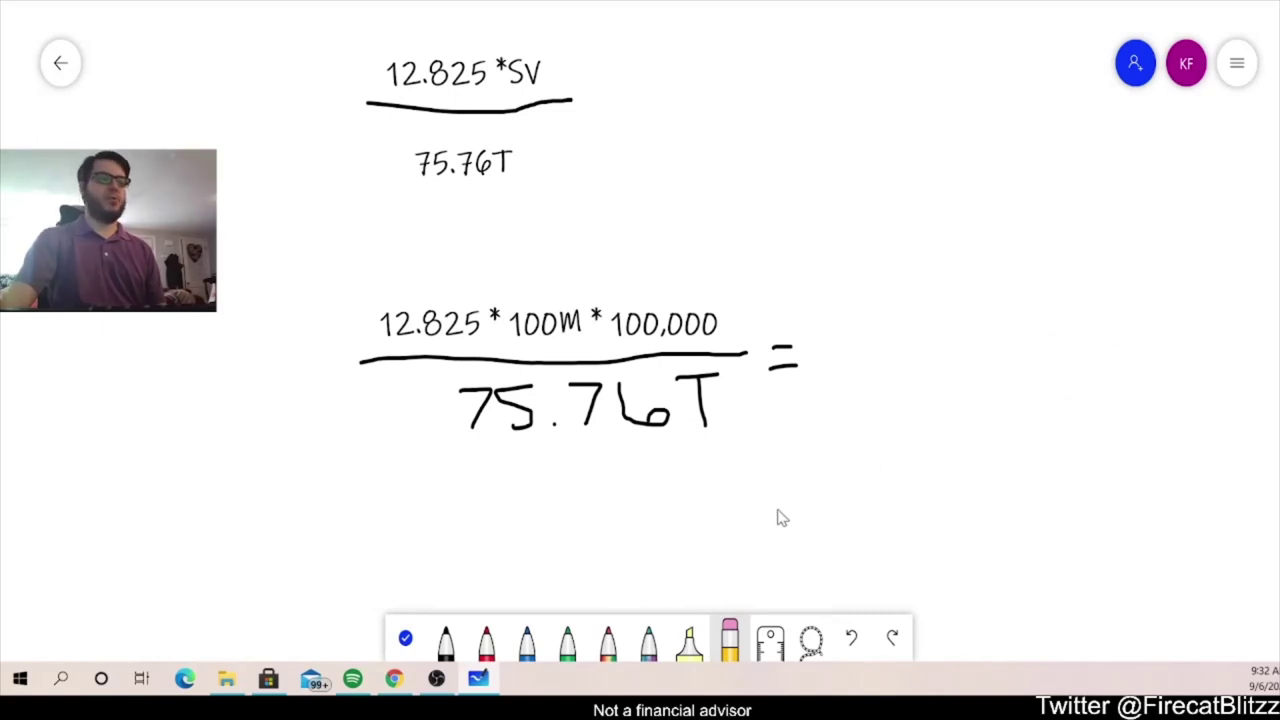
{"action": "left_click", "coordinate": [398, 643]}
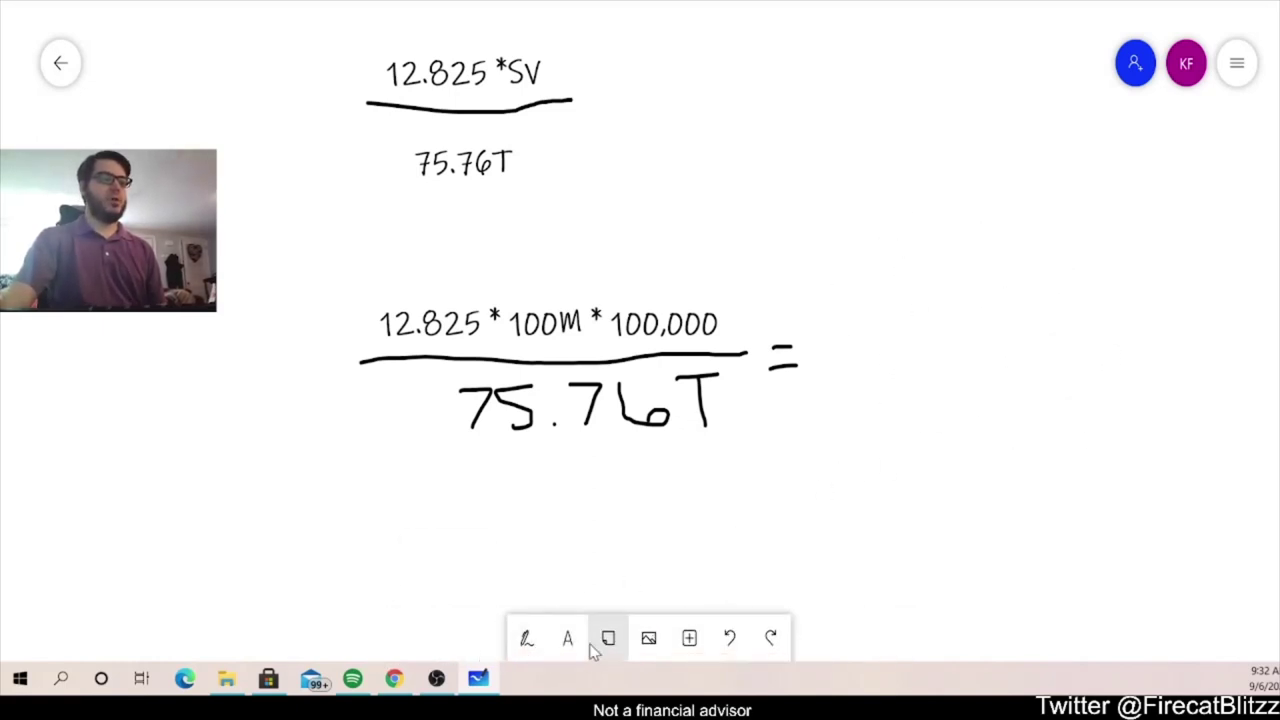
- Change the volume in the example's numerator to 1.4M, making the text "12.825 * 100M * 1.4M"
{"action": "left_click", "coordinate": [708, 322]}
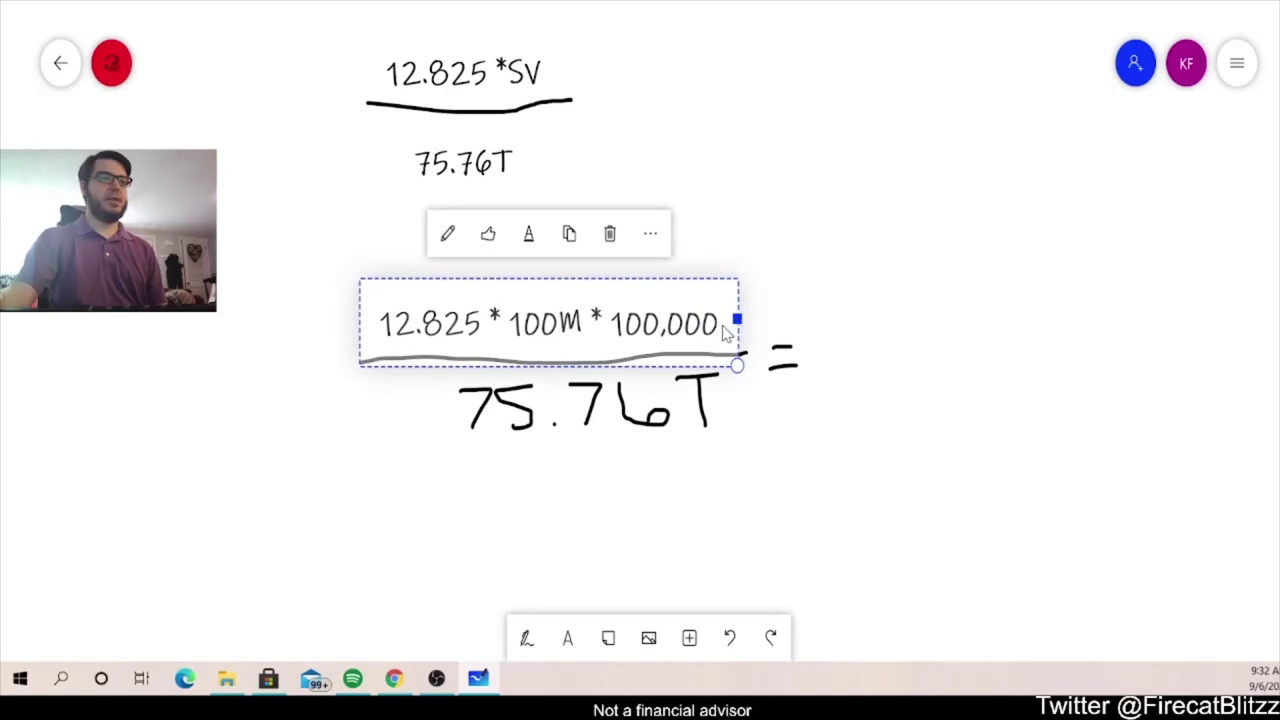
{"action": "left_click", "coordinate": [724, 333]}
{"action": "key", "text": "BackSpace"}
{"action": "key", "text": "BackSpace"}
{"action": "key", "text": "BackSpace"}
{"action": "key", "text": "BackSpace"}
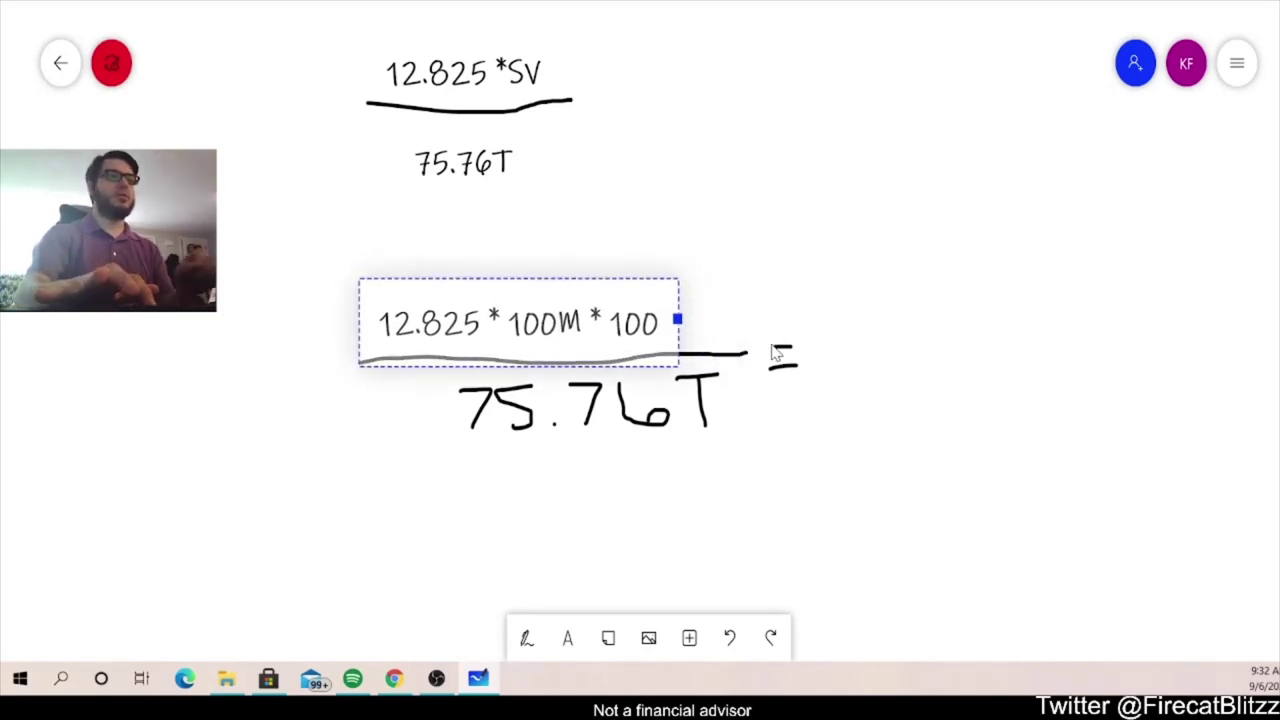
{"action": "key", "text": "BackSpace"}
{"action": "key", "text": "BackSpace"}
{"action": "type", "text": ".4"}
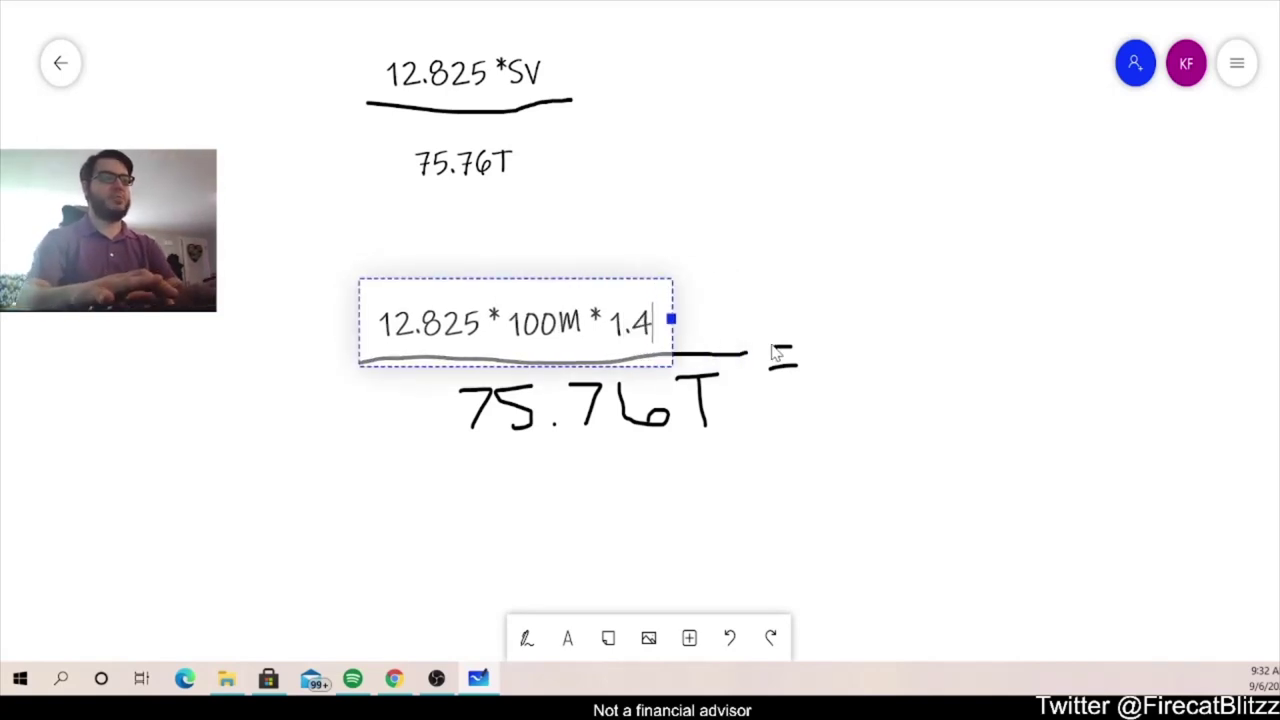
{"action": "type", "text": "M"}
{"action": "left_click", "coordinate": [938, 400]}
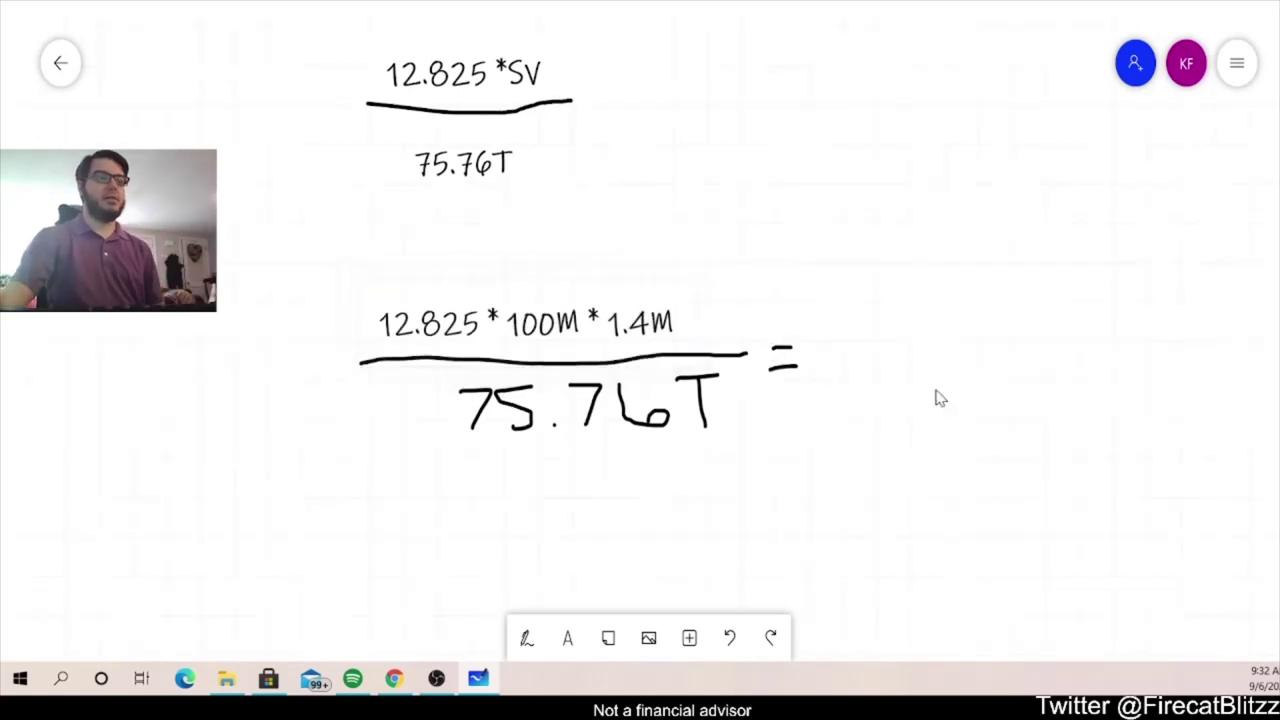
- Handwrite the result "$23.66" in black after the equals sign
{"action": "left_click", "coordinate": [526, 637]}
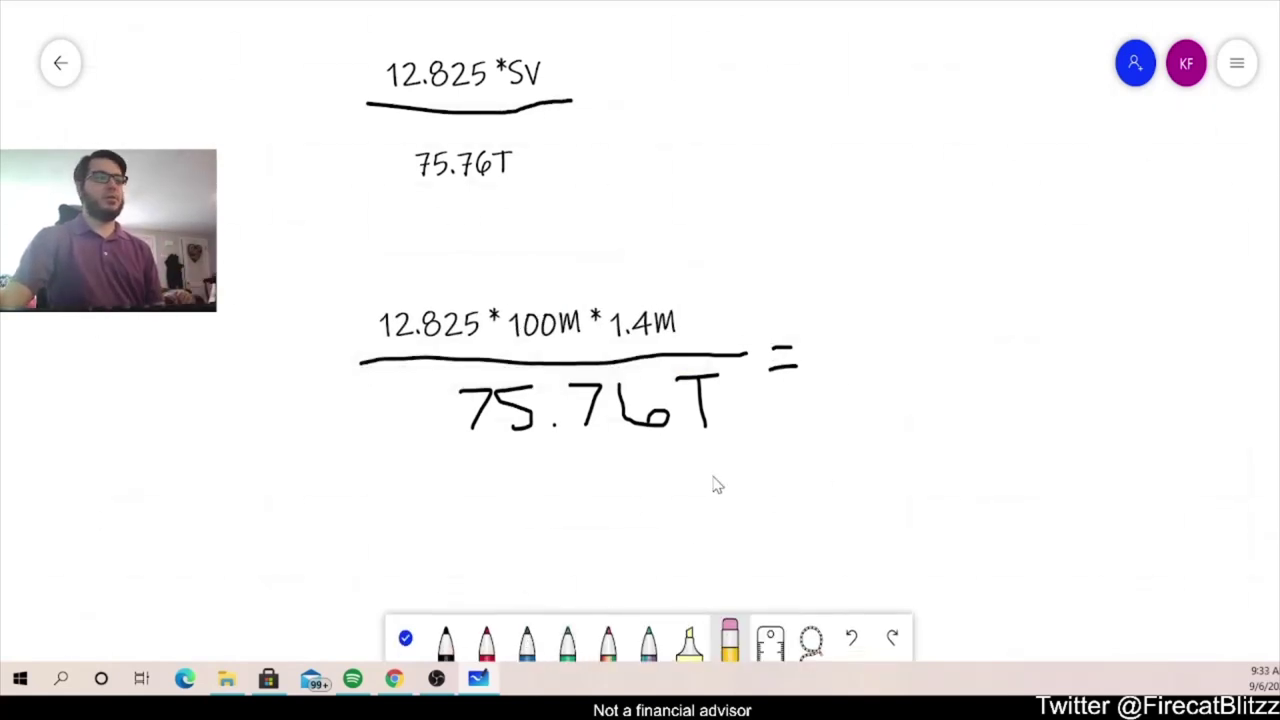
{"action": "left_click", "coordinate": [446, 640]}
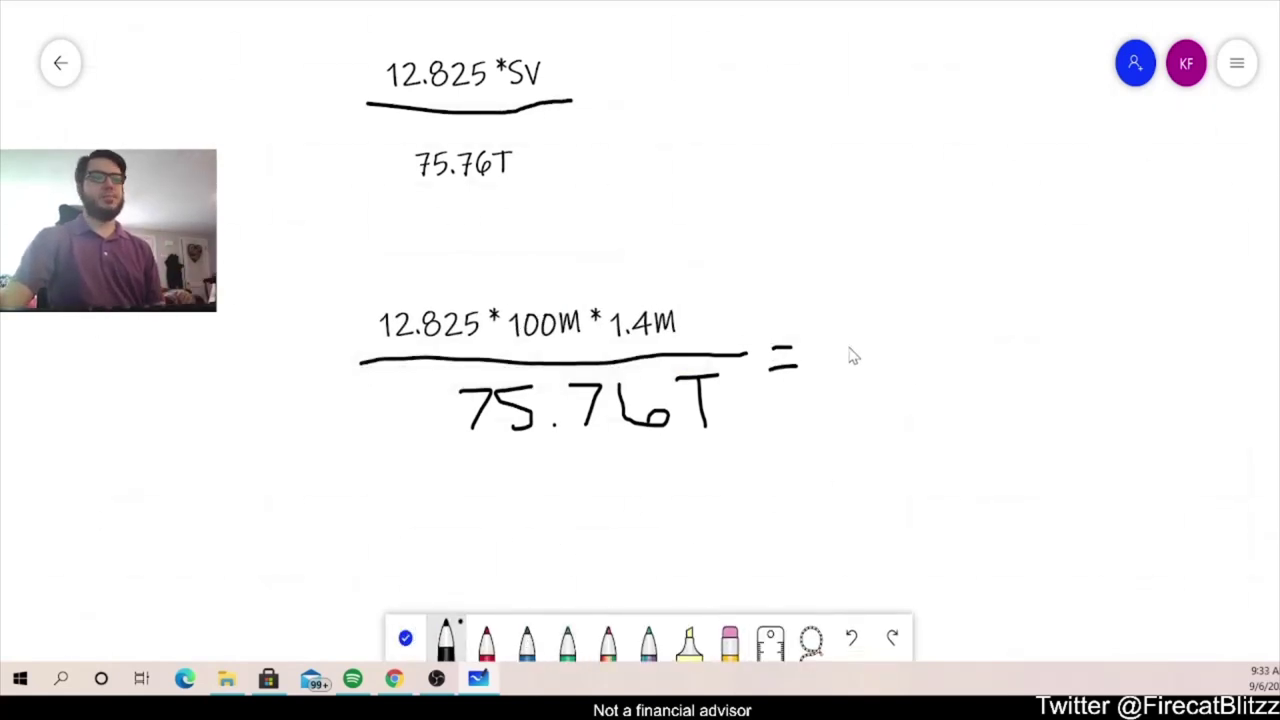
{"action": "mouse_move", "coordinate": [884, 326]}
{"action": "left_mouse_down"}
{"action": "mouse_move", "coordinate": [850, 328]}
{"action": "mouse_move", "coordinate": [843, 362]}
{"action": "left_mouse_up"}
{"action": "mouse_move", "coordinate": [852, 304]}
{"action": "left_mouse_down"}
{"action": "mouse_move", "coordinate": [862, 370]}
{"action": "mouse_move", "coordinate": [937, 360]}
{"action": "mouse_move", "coordinate": [973, 335]}
{"action": "mouse_move", "coordinate": [960, 372]}
{"action": "left_mouse_up"}
{"action": "left_click", "coordinate": [991, 357]}
{"action": "mouse_move", "coordinate": [1003, 318]}
{"action": "left_mouse_down"}
{"action": "mouse_move", "coordinate": [1002, 354]}
{"action": "mouse_move", "coordinate": [1033, 343]}
{"action": "mouse_move", "coordinate": [1015, 352]}
{"action": "left_mouse_up"}
{"action": "mouse_move", "coordinate": [1066, 317]}
{"action": "left_mouse_down"}
{"action": "mouse_move", "coordinate": [1074, 366]}
{"action": "mouse_move", "coordinate": [1100, 342]}
{"action": "mouse_move", "coordinate": [1075, 373]}
{"action": "left_mouse_up"}
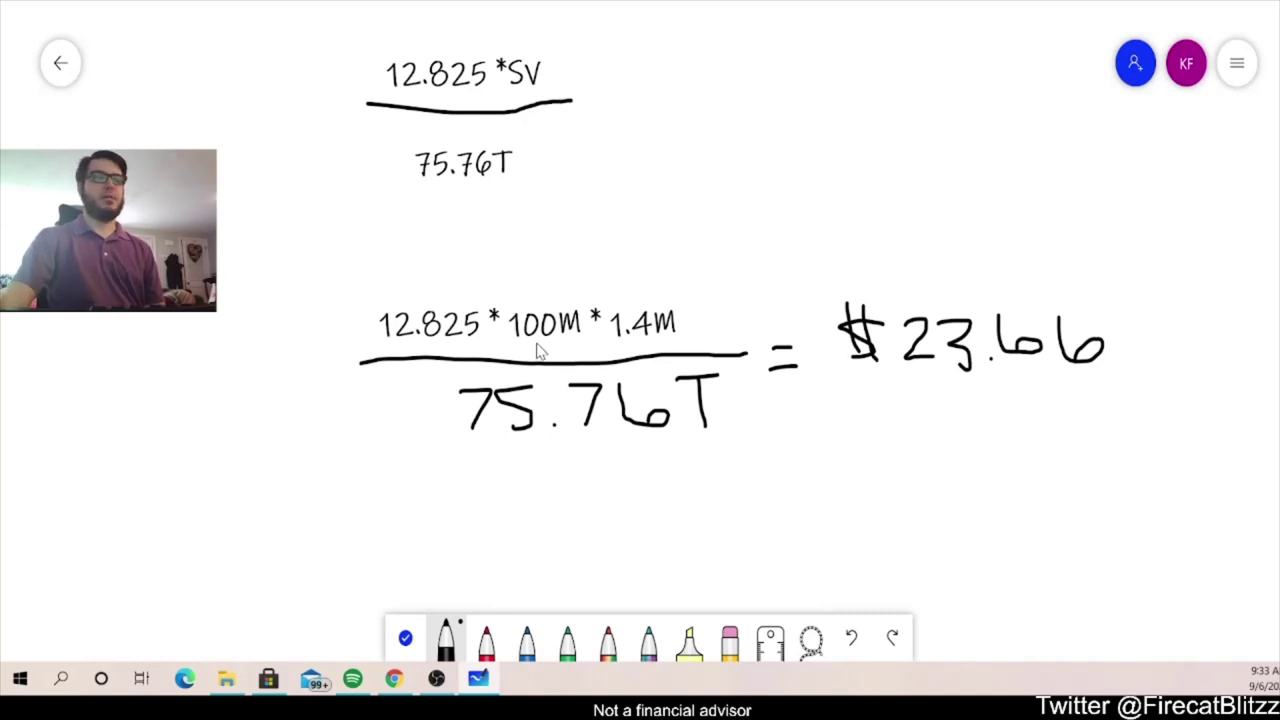
- Erase the handwritten "$23.66" after the equals sign
{"action": "left_click", "coordinate": [730, 640]}
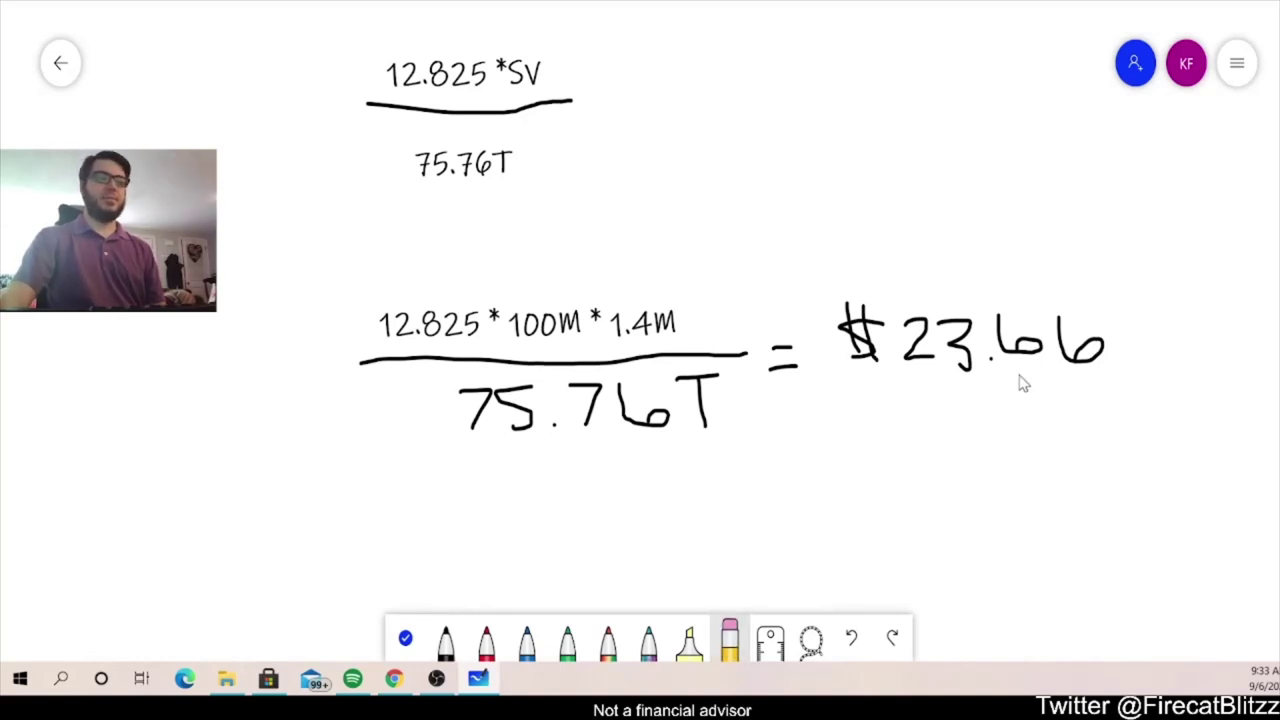
{"action": "mouse_move", "coordinate": [1096, 375]}
{"action": "left_mouse_down"}
{"action": "mouse_move", "coordinate": [1086, 337]}
{"action": "mouse_move", "coordinate": [937, 323]}
{"action": "mouse_move", "coordinate": [905, 345]}
{"action": "left_mouse_up"}
{"action": "left_click", "coordinate": [405, 638]}
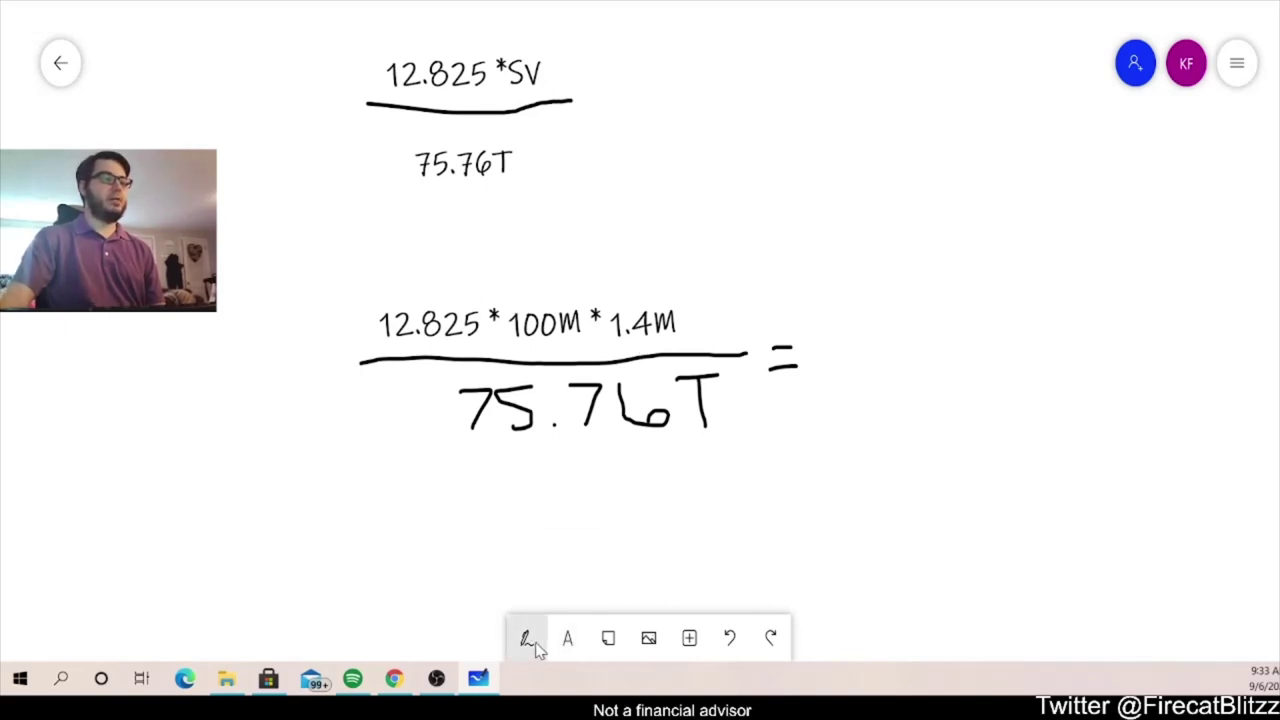
- Change the volume in the example's numerator to 10M, making the text "12.825 * 100M * 10M"
{"action": "left_click", "coordinate": [690, 345]}
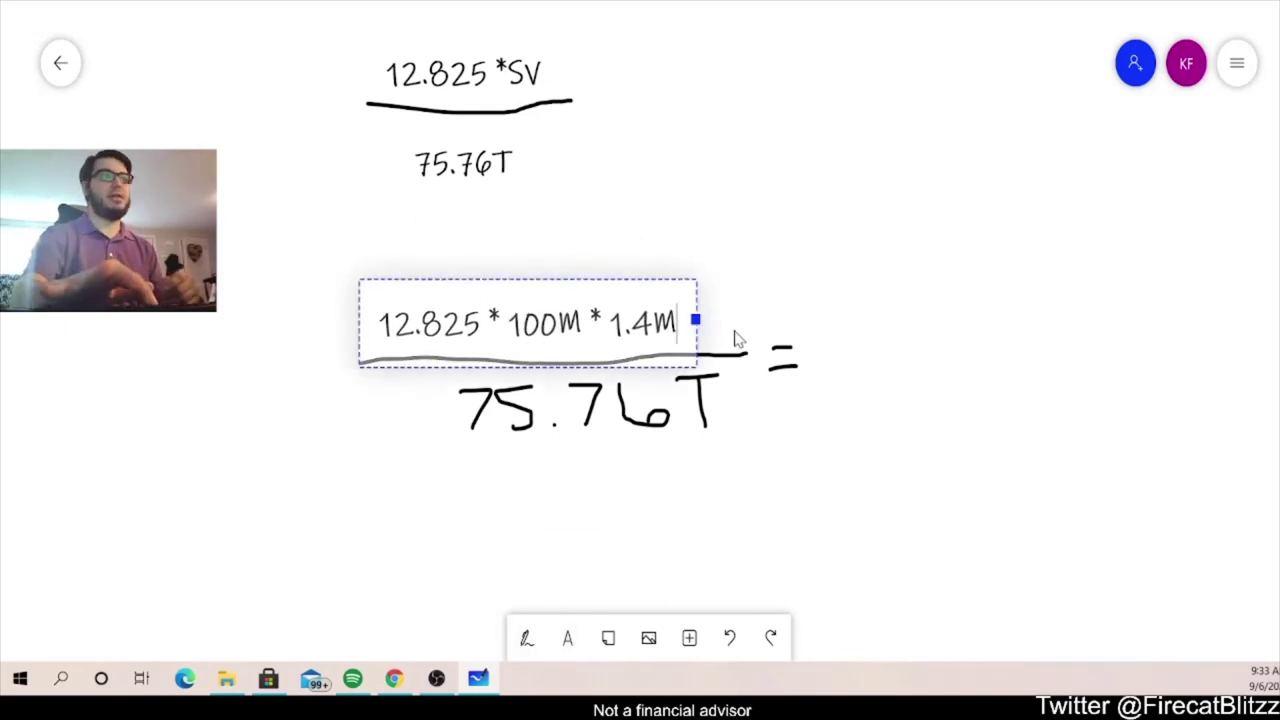
{"action": "key", "text": "BackSpace"}
{"action": "key", "text": "BackSpace"}
{"action": "key", "text": "BackSpace"}
{"action": "type", "text": "0"}
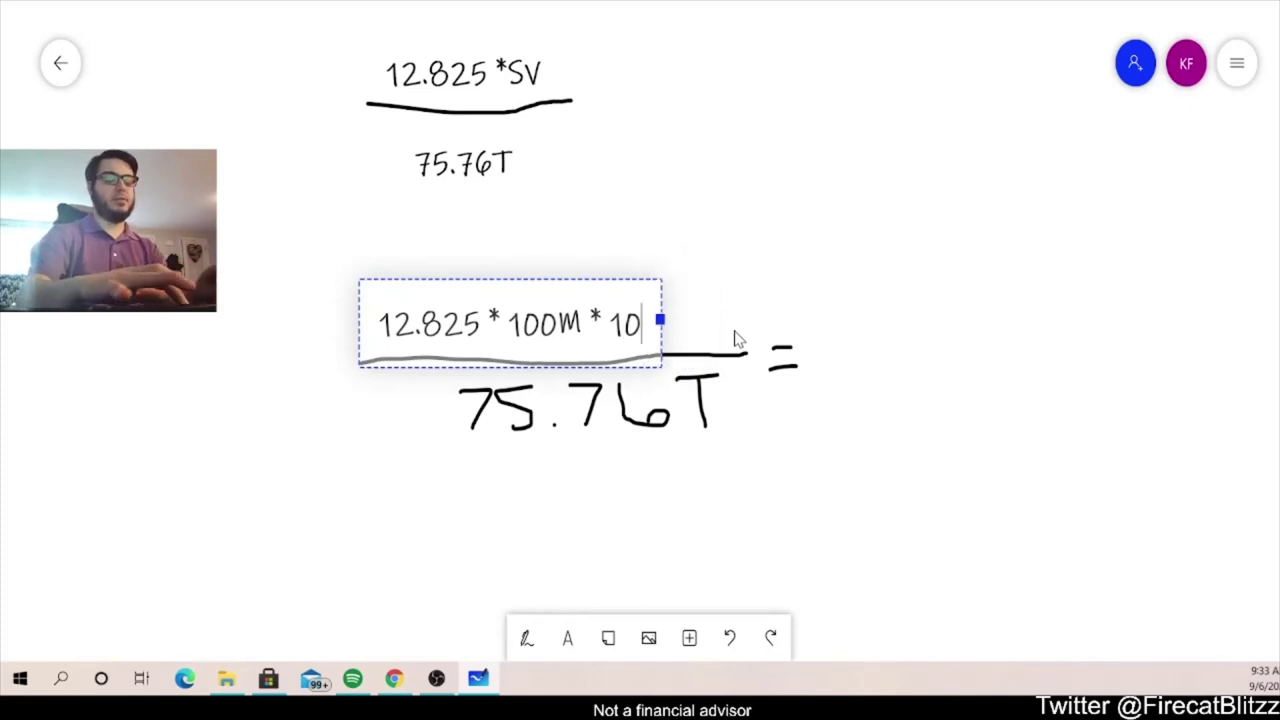
{"action": "type", "text": "M"}
{"action": "left_click", "coordinate": [828, 486]}
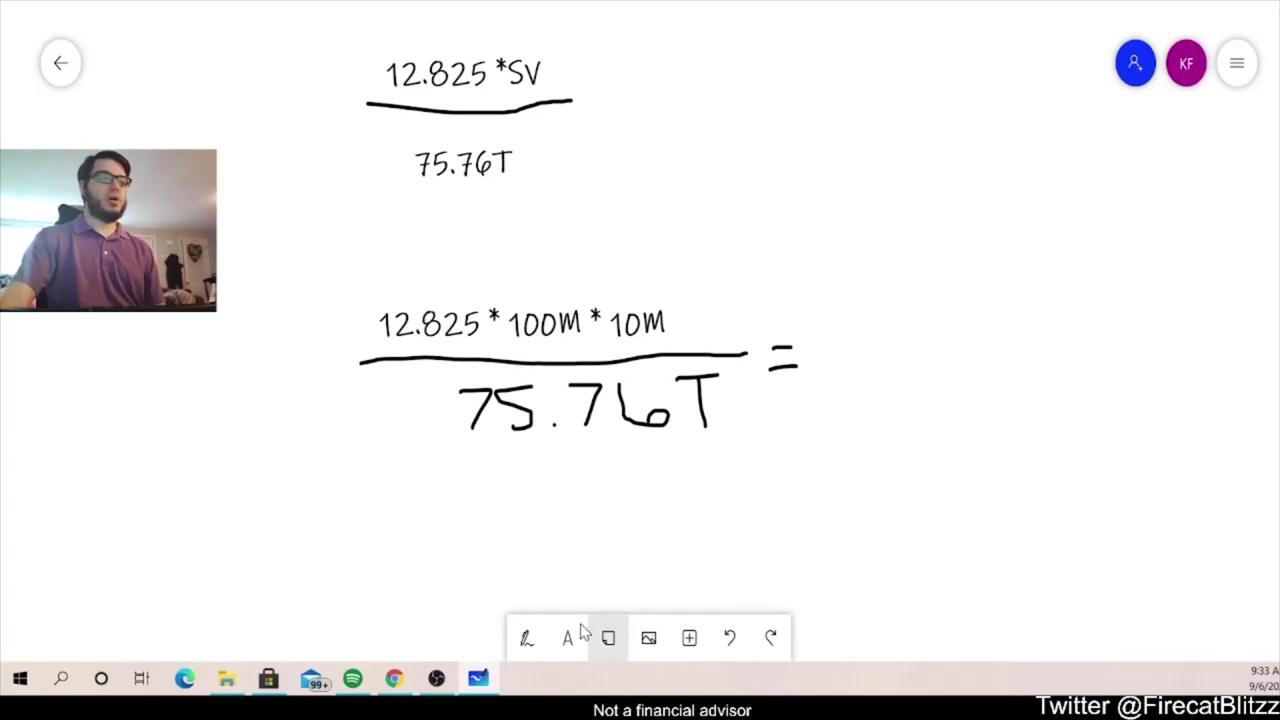
- Handwrite the result "$168" in black after the equals sign
{"action": "left_click", "coordinate": [530, 643]}
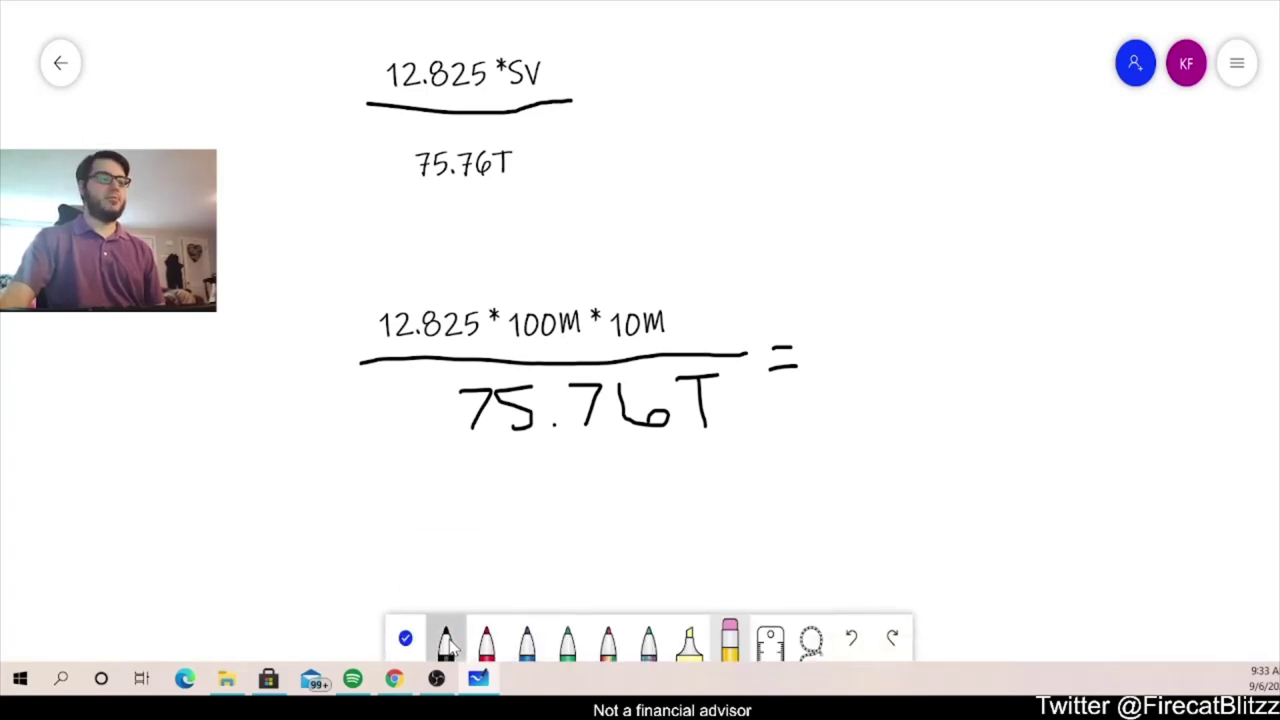
{"action": "mouse_move", "coordinate": [897, 334]}
{"action": "left_mouse_down"}
{"action": "mouse_move", "coordinate": [894, 369]}
{"action": "mouse_move", "coordinate": [858, 360]}
{"action": "left_mouse_up"}
{"action": "mouse_move", "coordinate": [864, 316]}
{"action": "left_mouse_down"}
{"action": "mouse_move", "coordinate": [870, 372]}
{"action": "mouse_move", "coordinate": [888, 378]}
{"action": "left_mouse_up"}
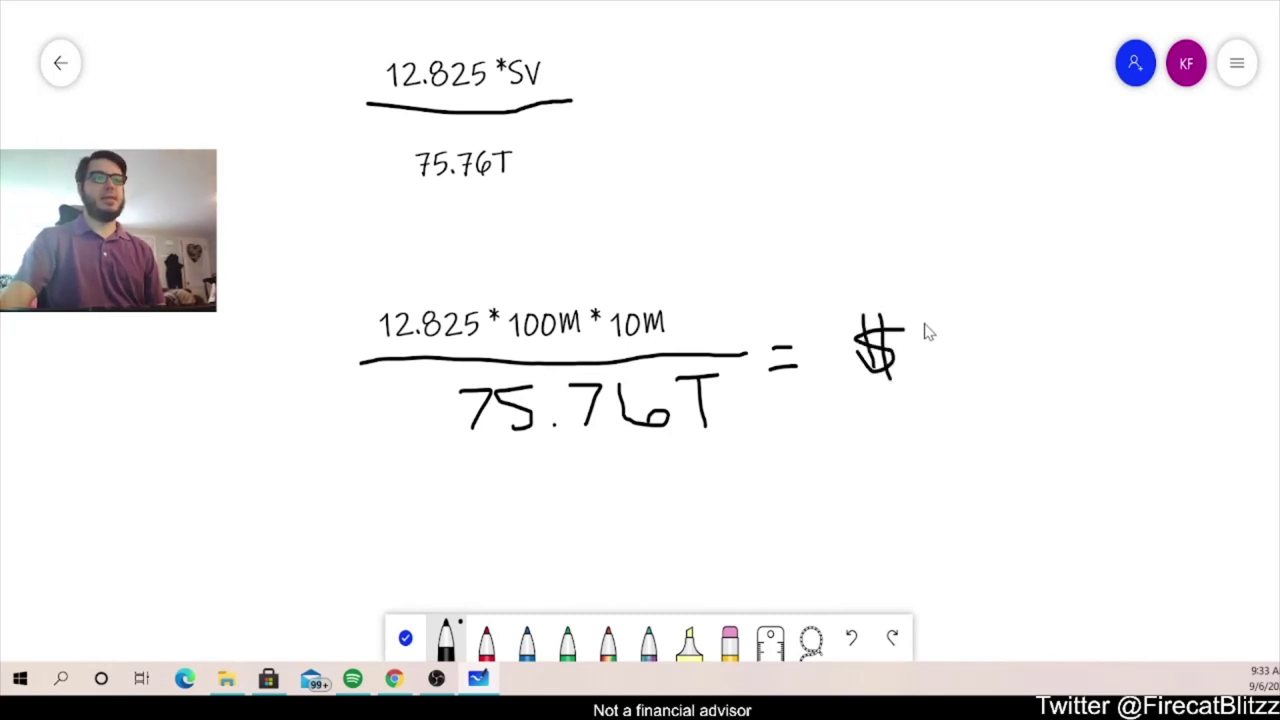
{"action": "mouse_move", "coordinate": [926, 322]}
{"action": "left_mouse_down"}
{"action": "mouse_move", "coordinate": [925, 370]}
{"action": "mouse_move", "coordinate": [985, 358]}
{"action": "left_mouse_up"}
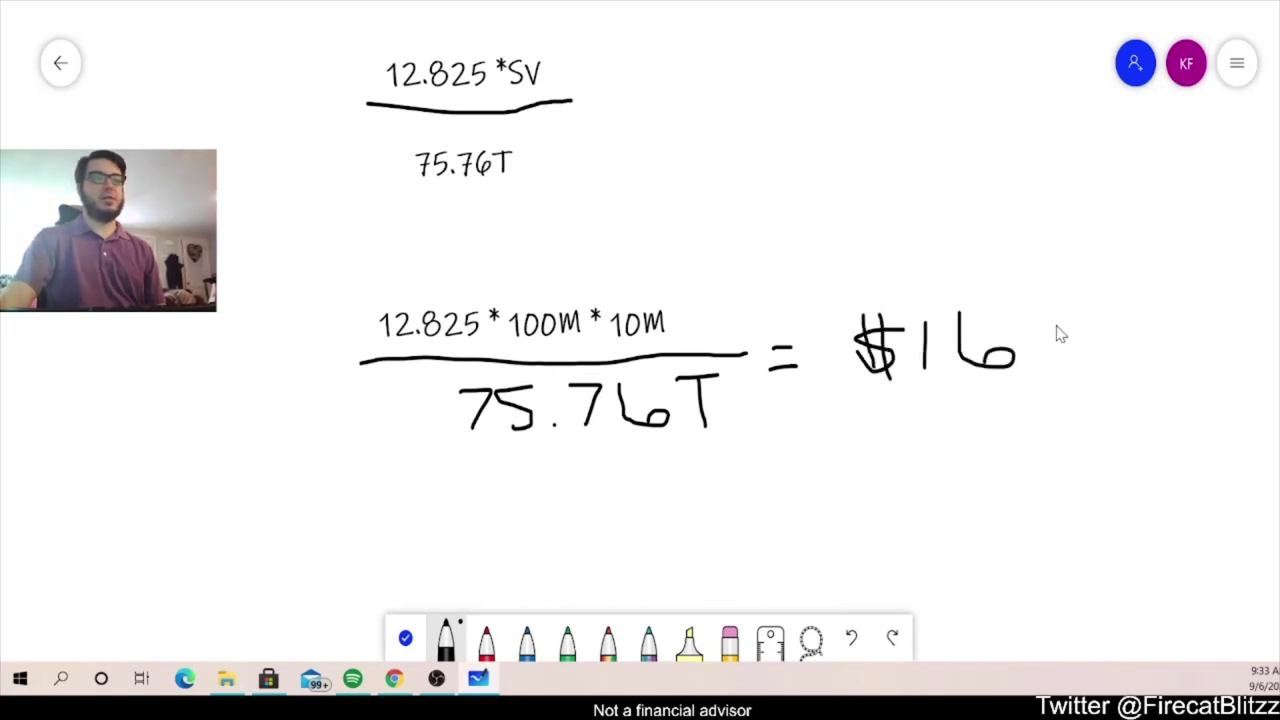
{"action": "mouse_move", "coordinate": [1065, 318]}
{"action": "left_mouse_down"}
{"action": "mouse_move", "coordinate": [1036, 340]}
{"action": "mouse_move", "coordinate": [1062, 392]}
{"action": "mouse_move", "coordinate": [1066, 318]}
{"action": "left_mouse_up"}
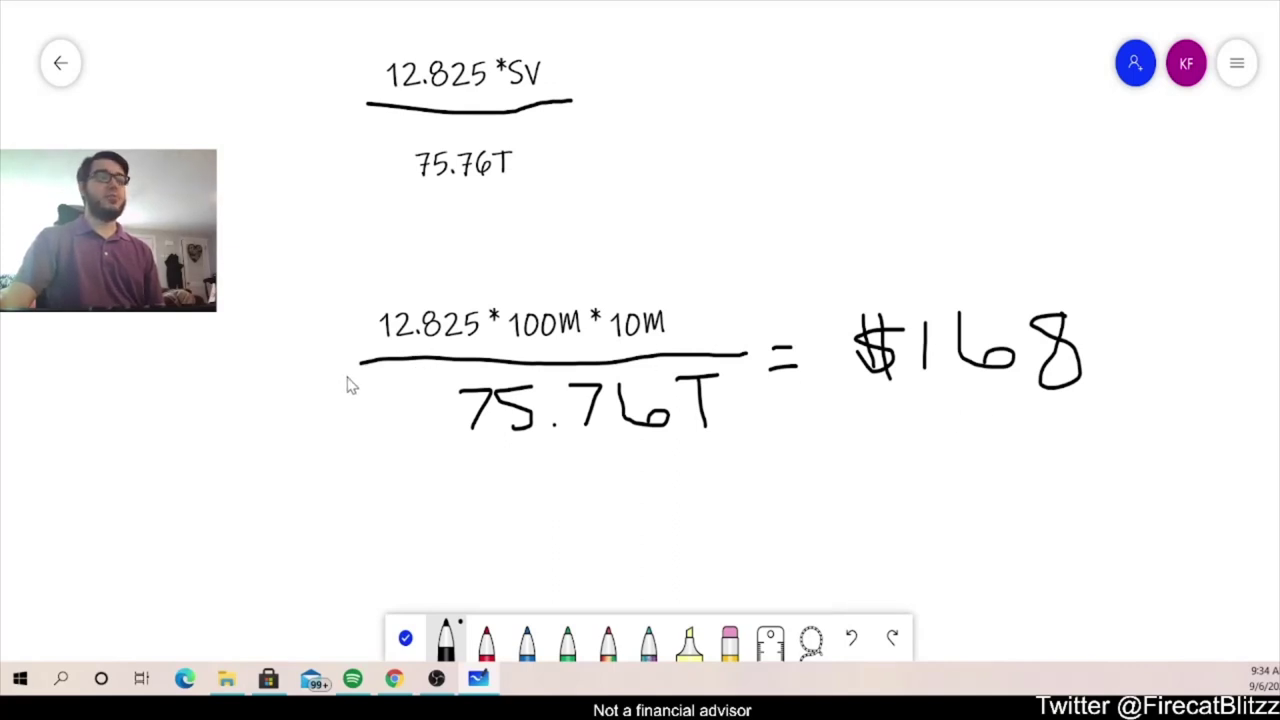
- Draw a freehand black box around the general formula "12.825 *SV" over "75.76T"
{"action": "mouse_move", "coordinate": [536, 26]}
{"action": "left_mouse_down"}
{"action": "mouse_move", "coordinate": [392, 36]}
{"action": "mouse_move", "coordinate": [334, 137]}
{"action": "mouse_move", "coordinate": [403, 206]}
{"action": "mouse_move", "coordinate": [620, 182]}
{"action": "mouse_move", "coordinate": [606, 23]}
{"action": "mouse_move", "coordinate": [526, 30]}
{"action": "left_mouse_up"}
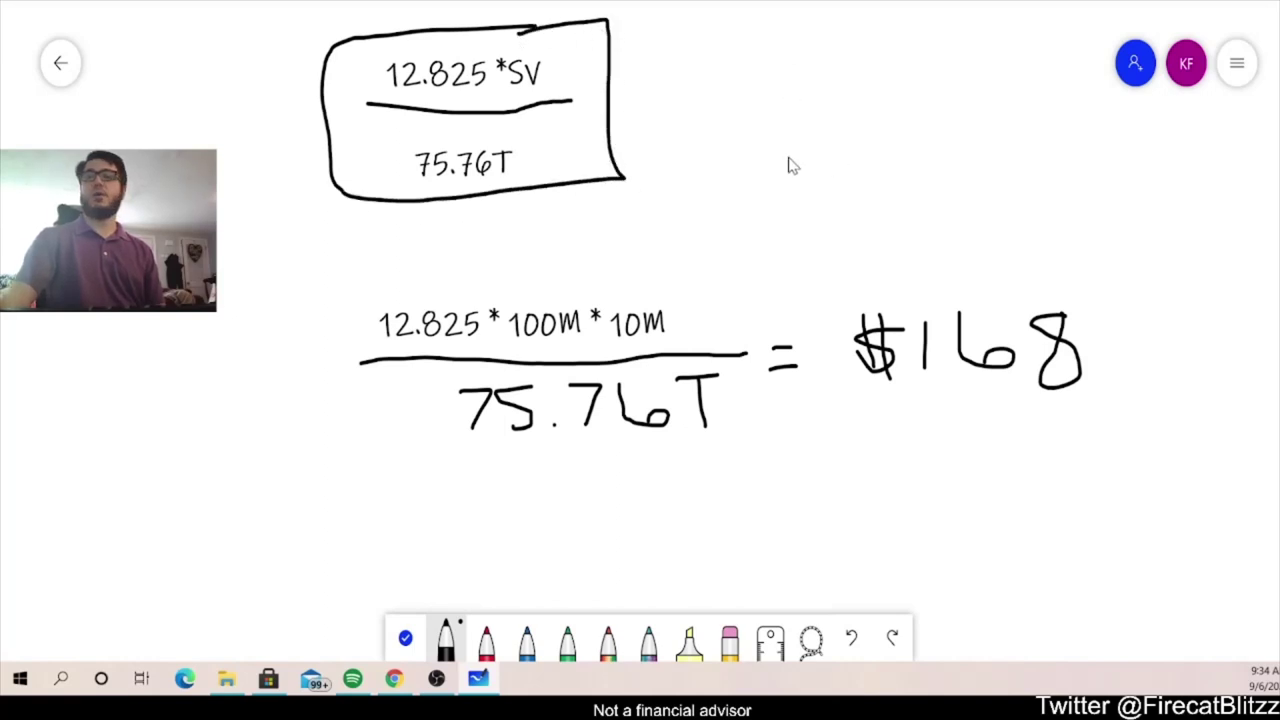